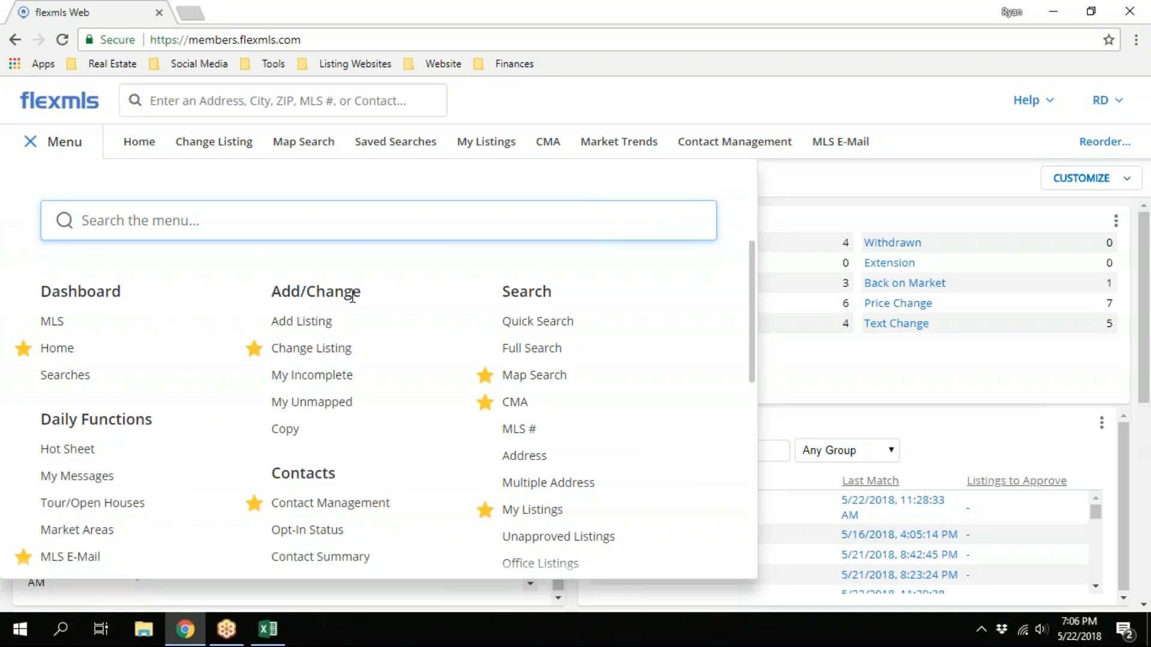
# Open the active listing with MLS # 13251 for editing through Change Listing
pyautogui.click(335, 353)
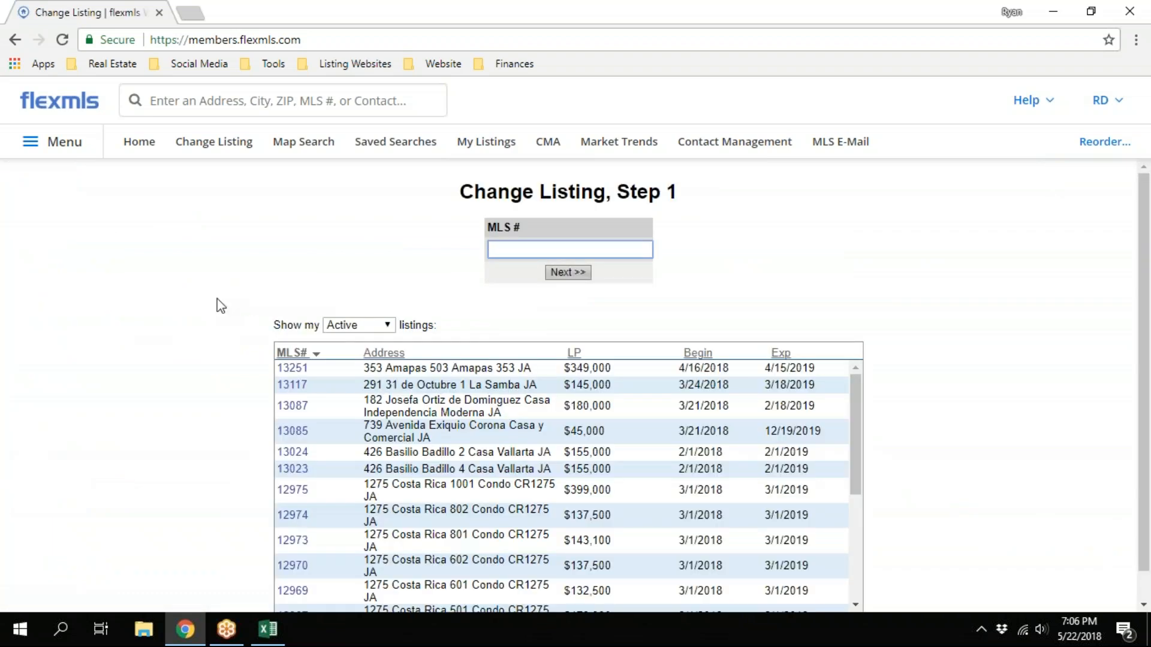
pyautogui.scroll(-1, 217, 299)
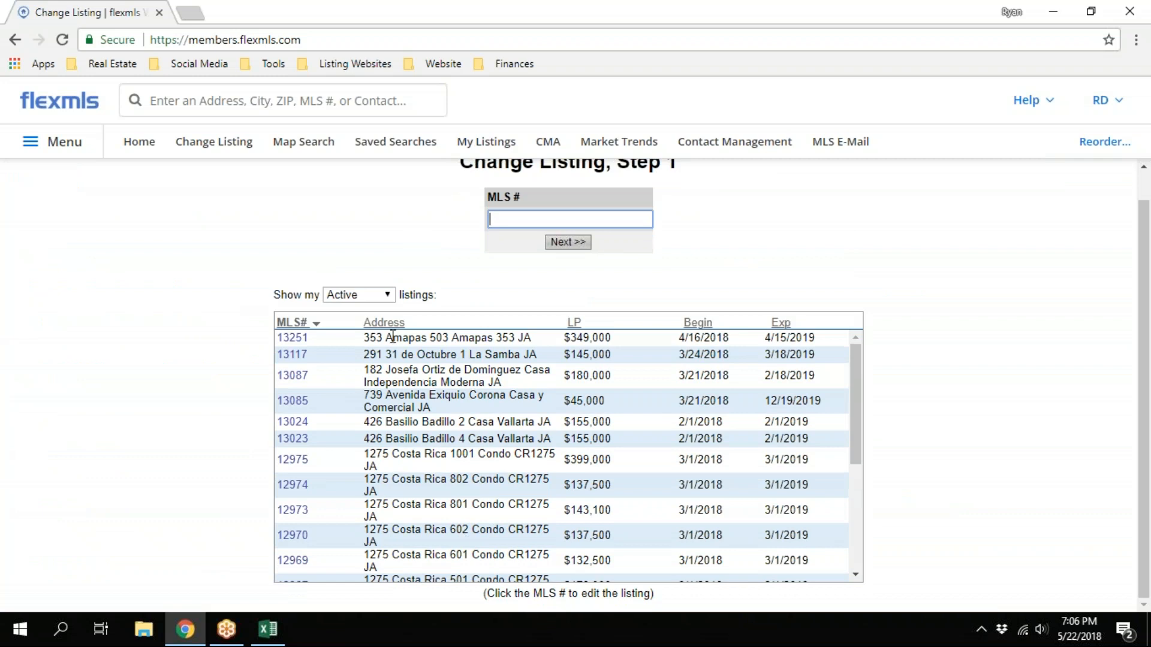
pyautogui.click(384, 297)
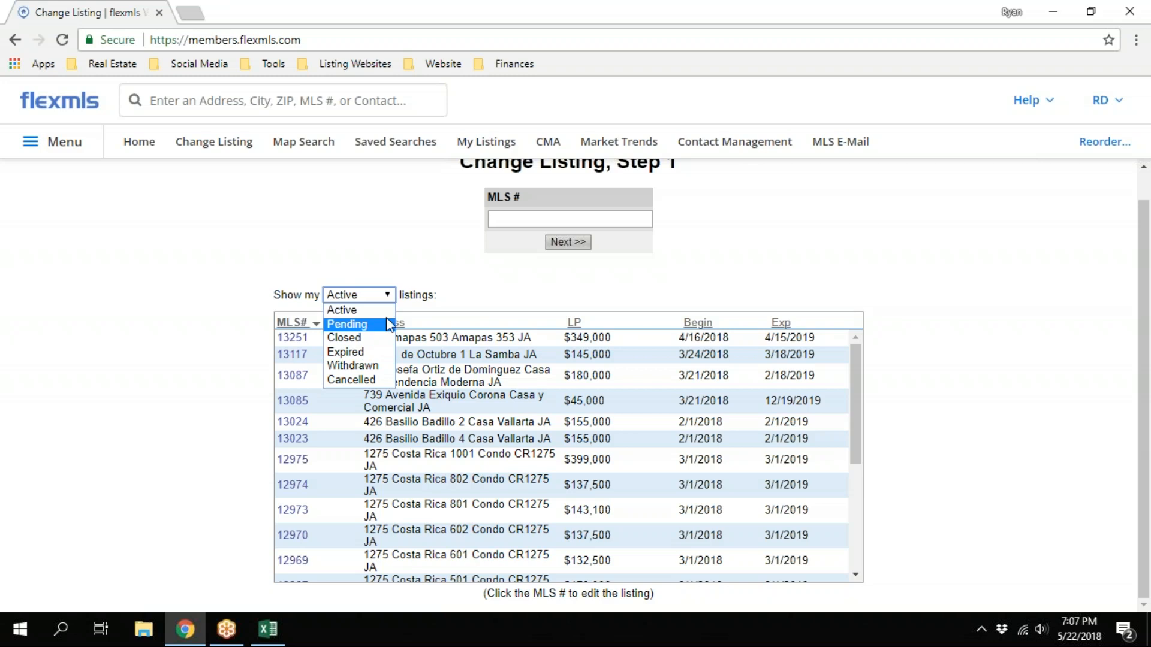
pyautogui.click(245, 342)
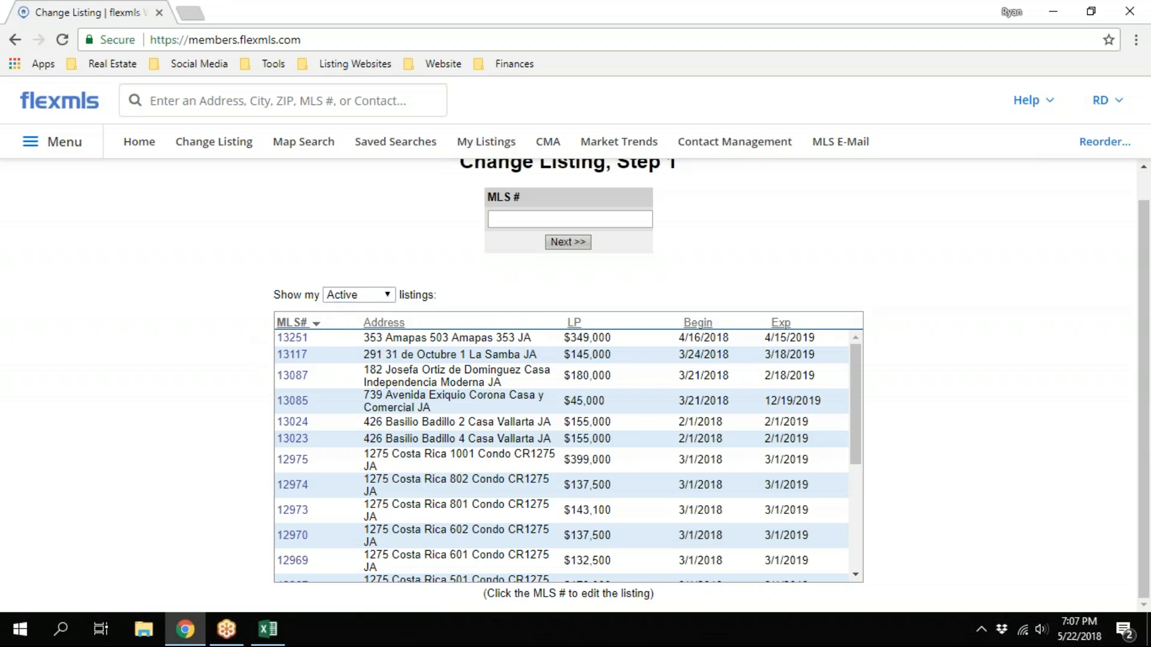
pyautogui.click(295, 340)
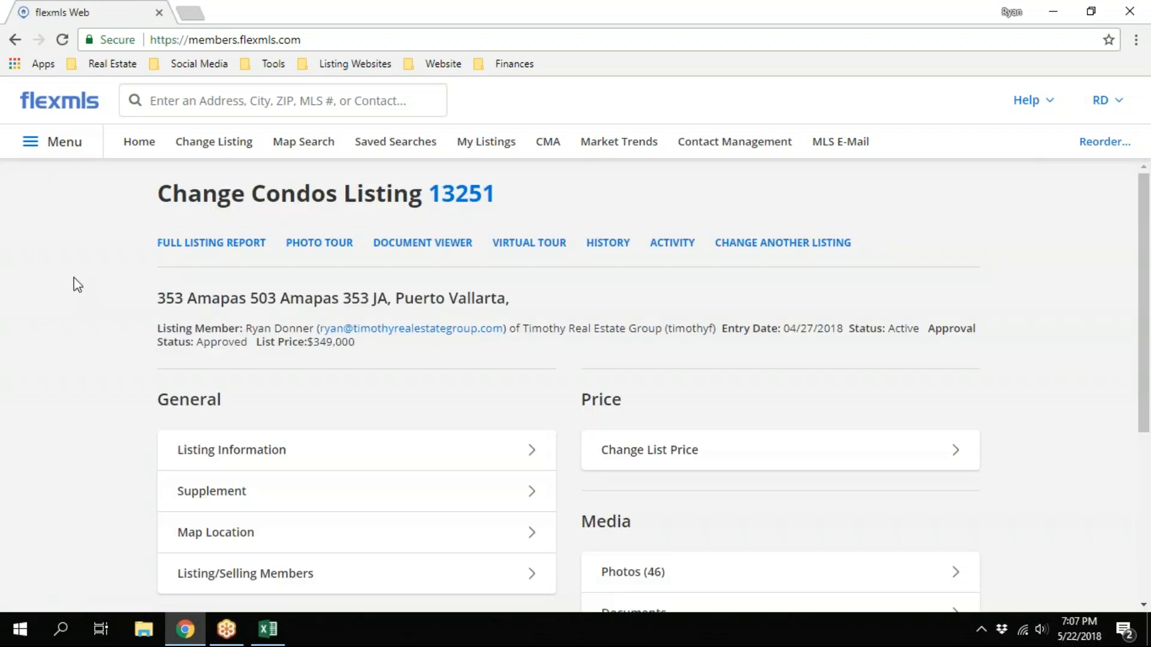
# Start the Pend Listing (Under Contract) status change and set the Under Contract Date to 05/22/2018
pyautogui.scroll(-3, 77, 284)
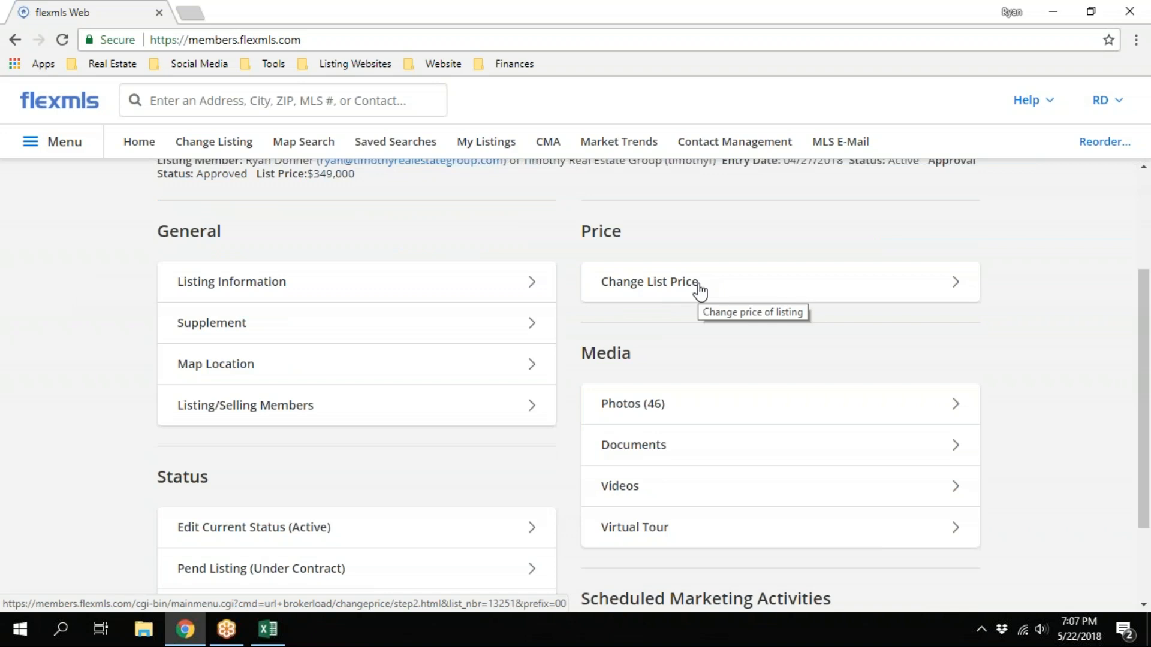
pyautogui.scroll(-2, 576, 298)
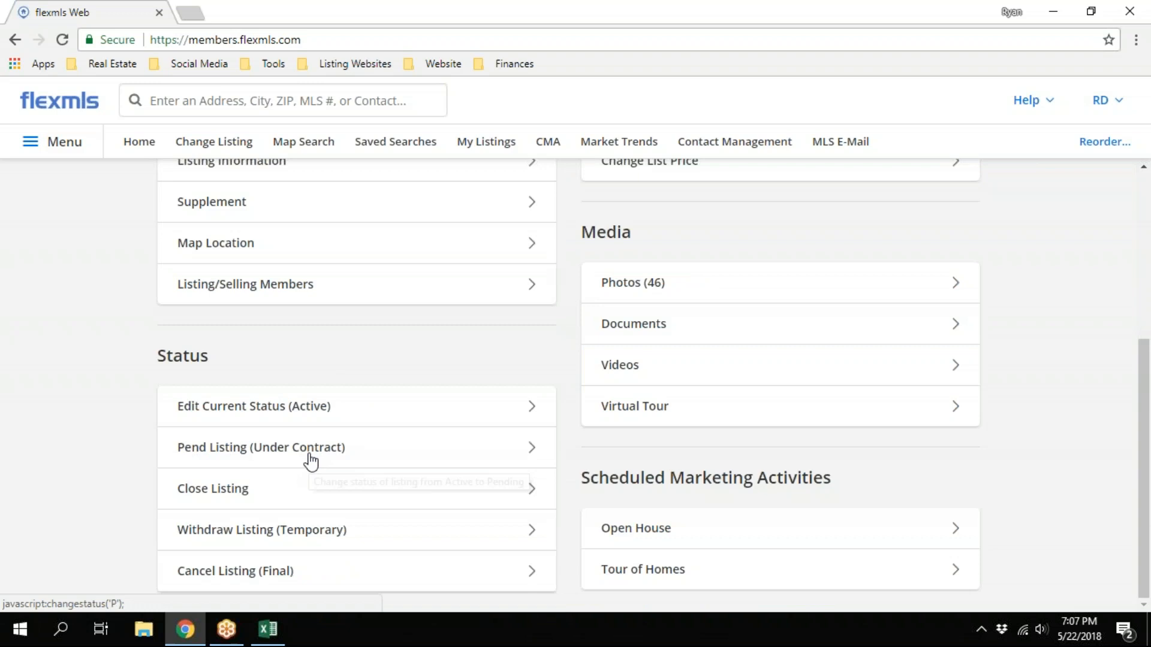
pyautogui.click(354, 454)
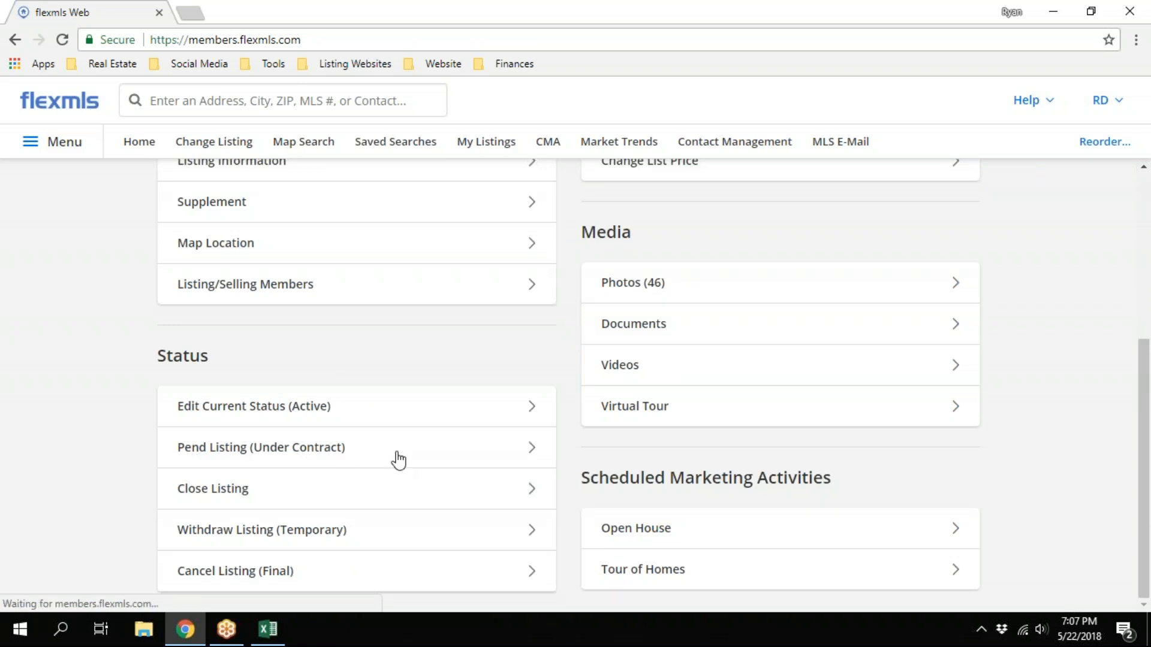
pyautogui.scroll(-1, 279, 336)
pyautogui.click(408, 302)
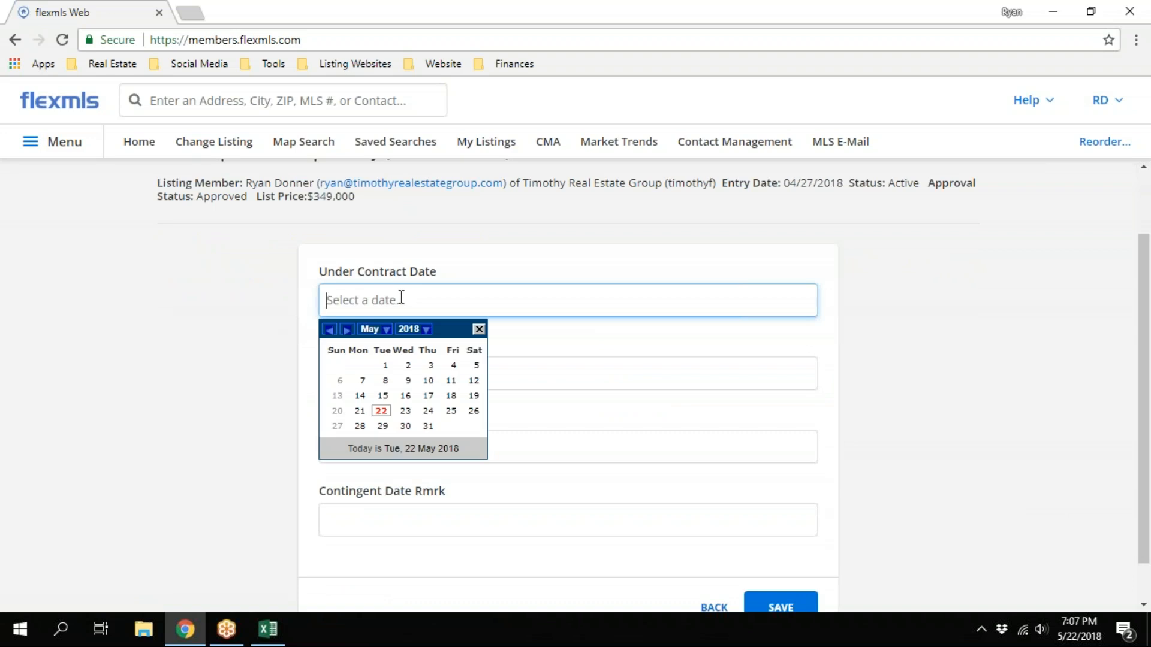
pyautogui.click(381, 414)
pyautogui.scroll(-1, 318, 354)
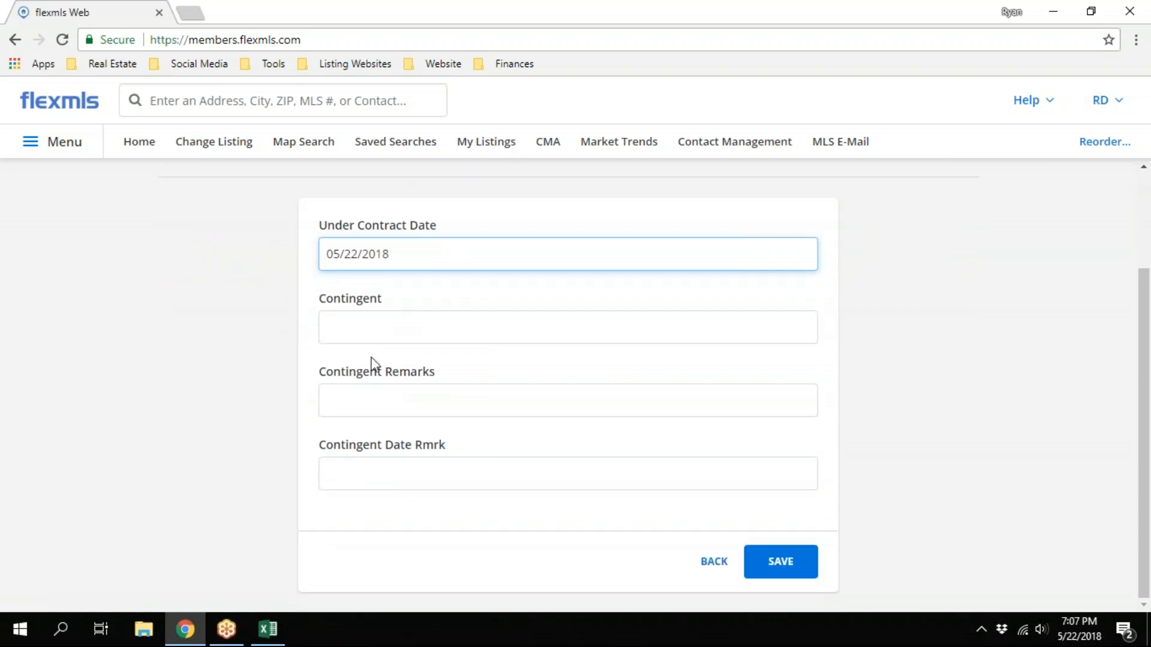
# Go through the empty Contingent and Contingent Remarks fields, and leave the pending form without saving
pyautogui.click(391, 326)
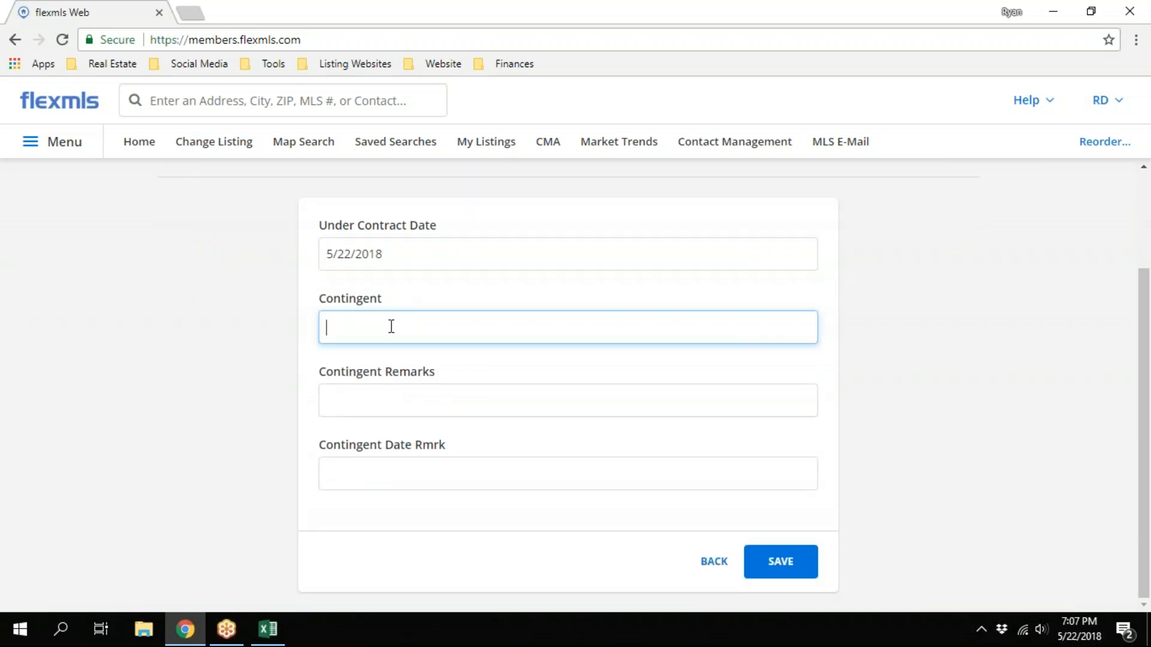
pyautogui.click(400, 401)
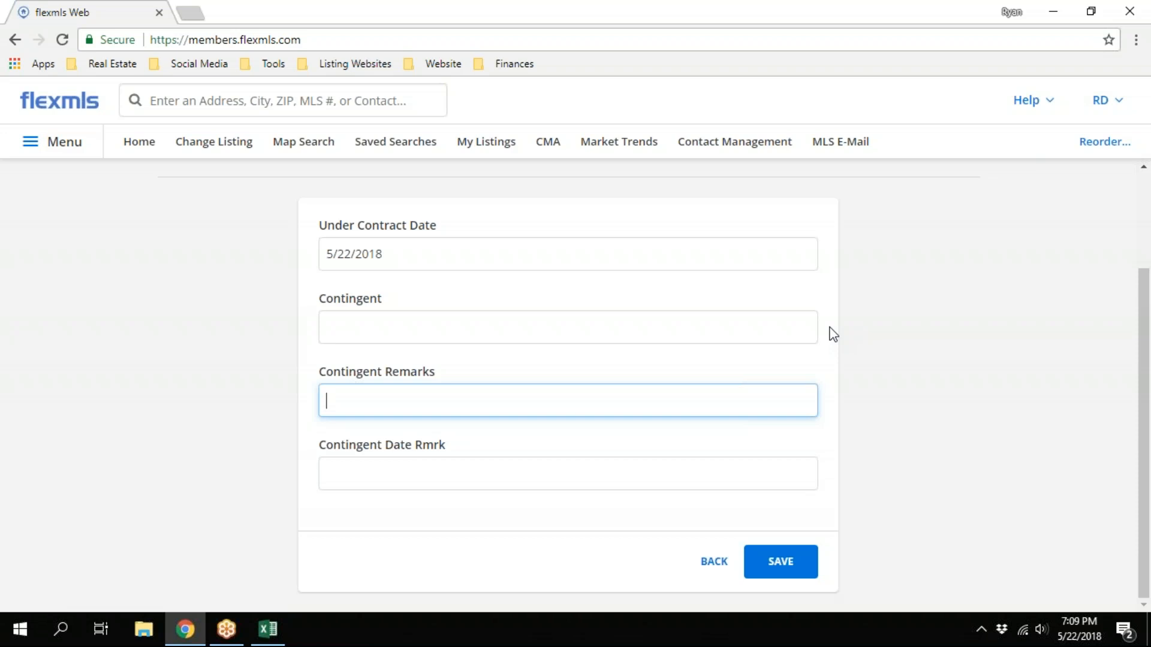
pyautogui.click(714, 562)
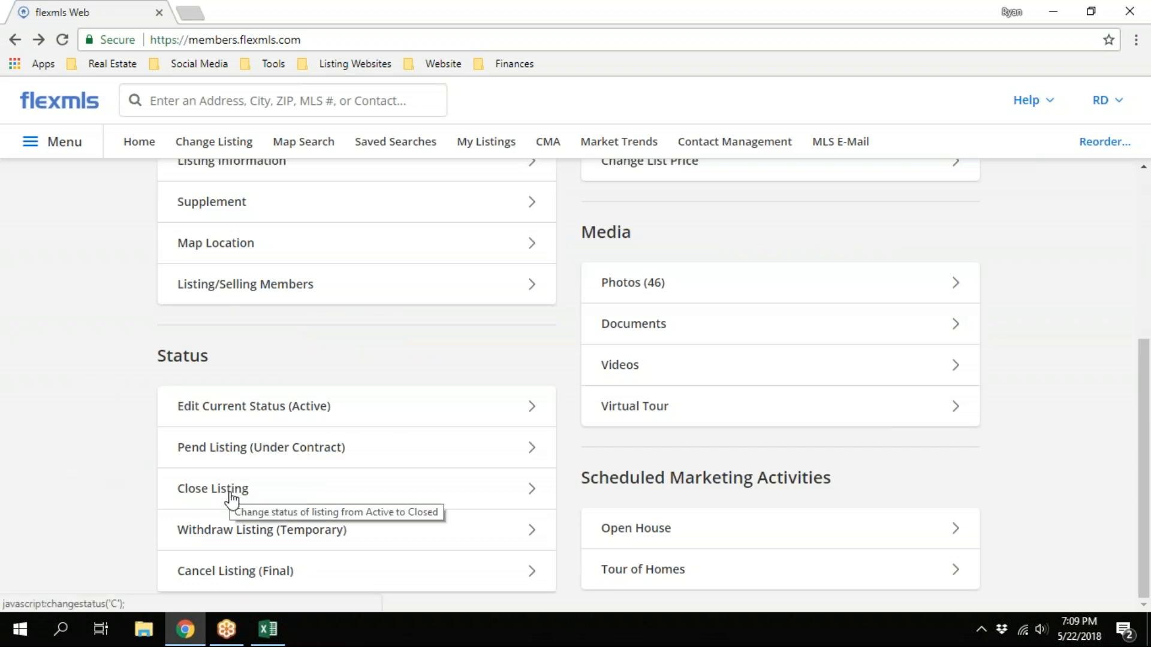
# Start the Close Listing status change and set the Sold Date to 05/22/2018, moving on to the sold price
pyautogui.click(660, 335)
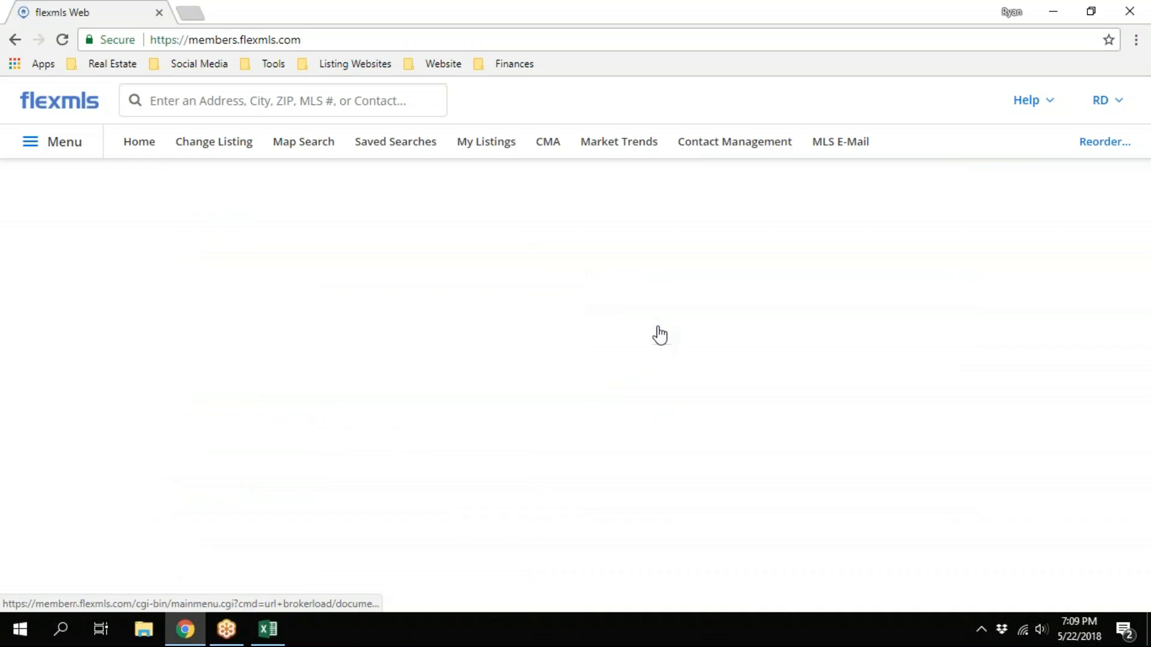
pyautogui.scroll(-2, 188, 294)
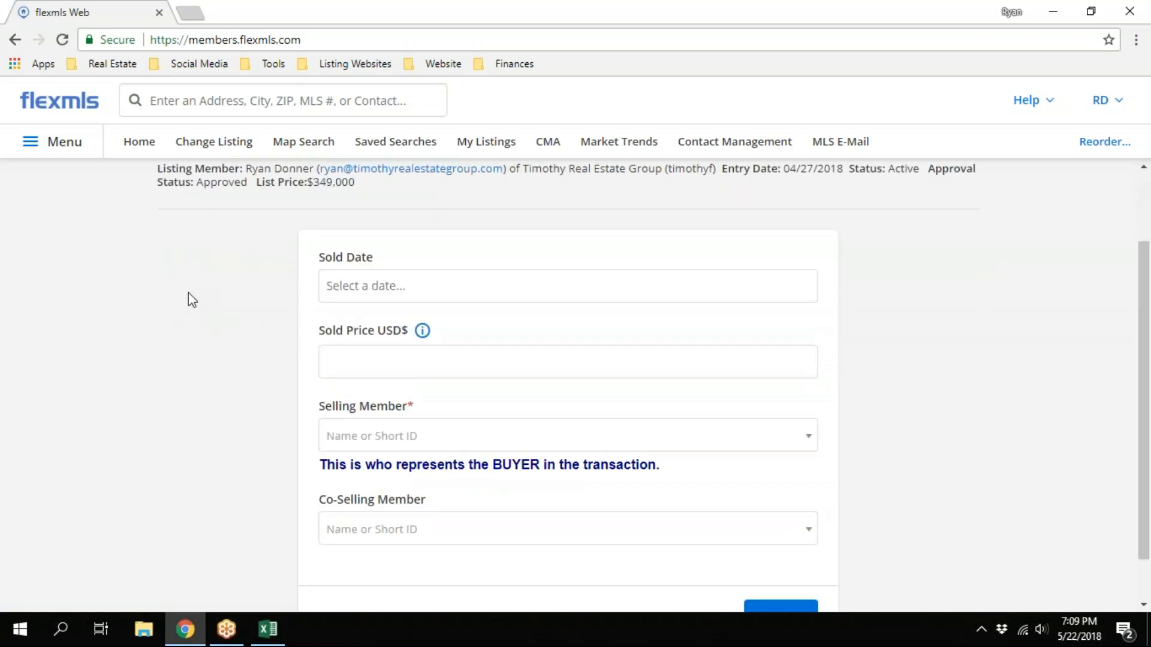
pyautogui.scroll(-1, 188, 293)
pyautogui.click(404, 235)
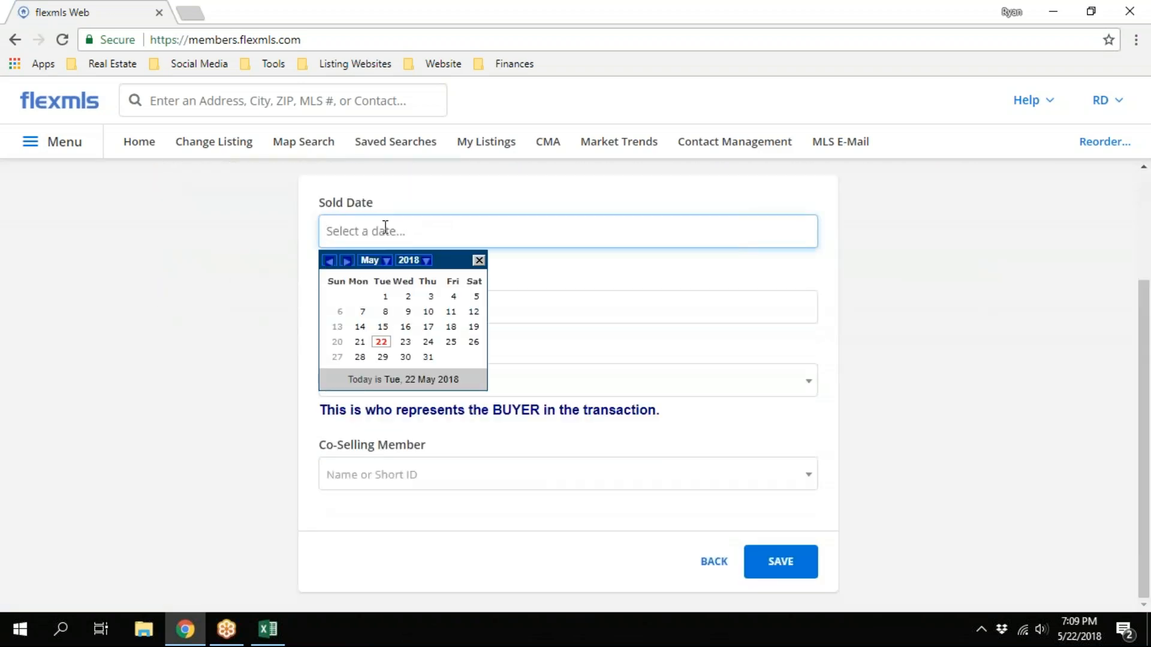
pyautogui.click(381, 346)
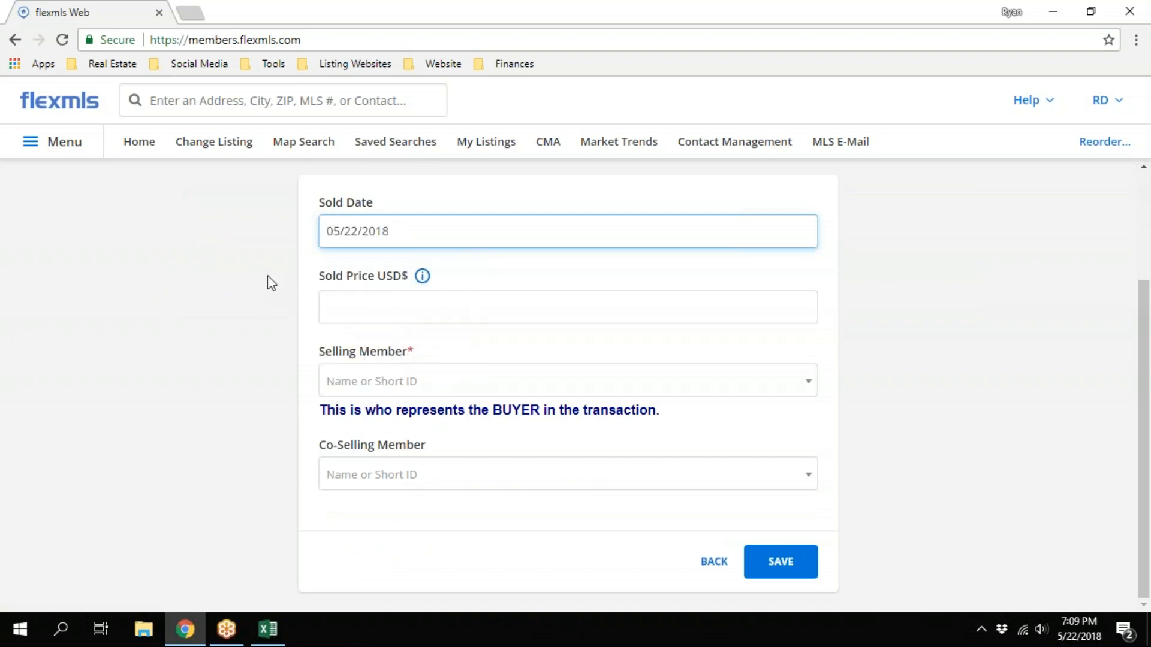
pyautogui.press('Tab')
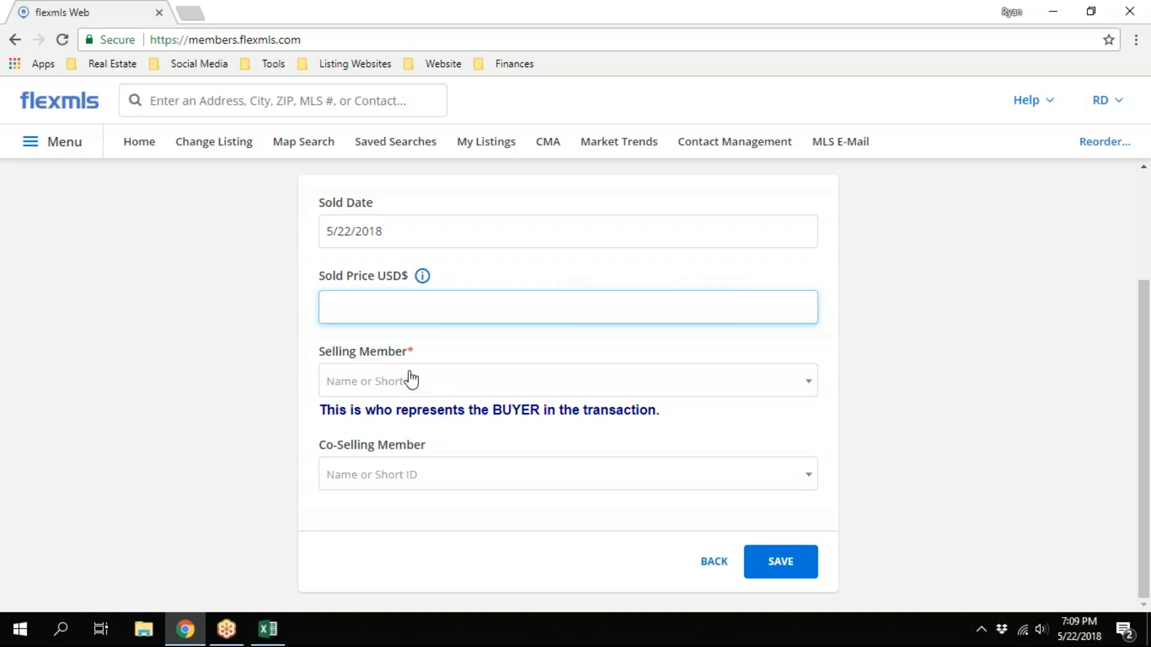
# Read the note about who represents the buyer and search the Selling Member field by an agent's first name
pyautogui.moveTo(661, 412); pyautogui.dragTo(328, 411)
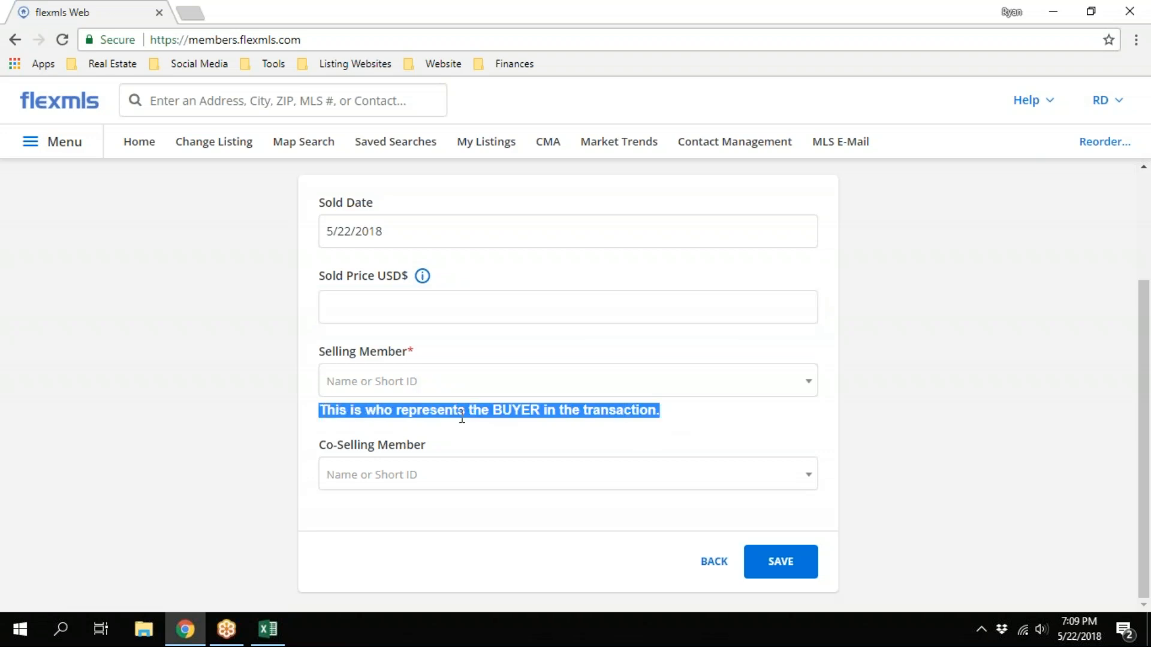
pyautogui.click(362, 405)
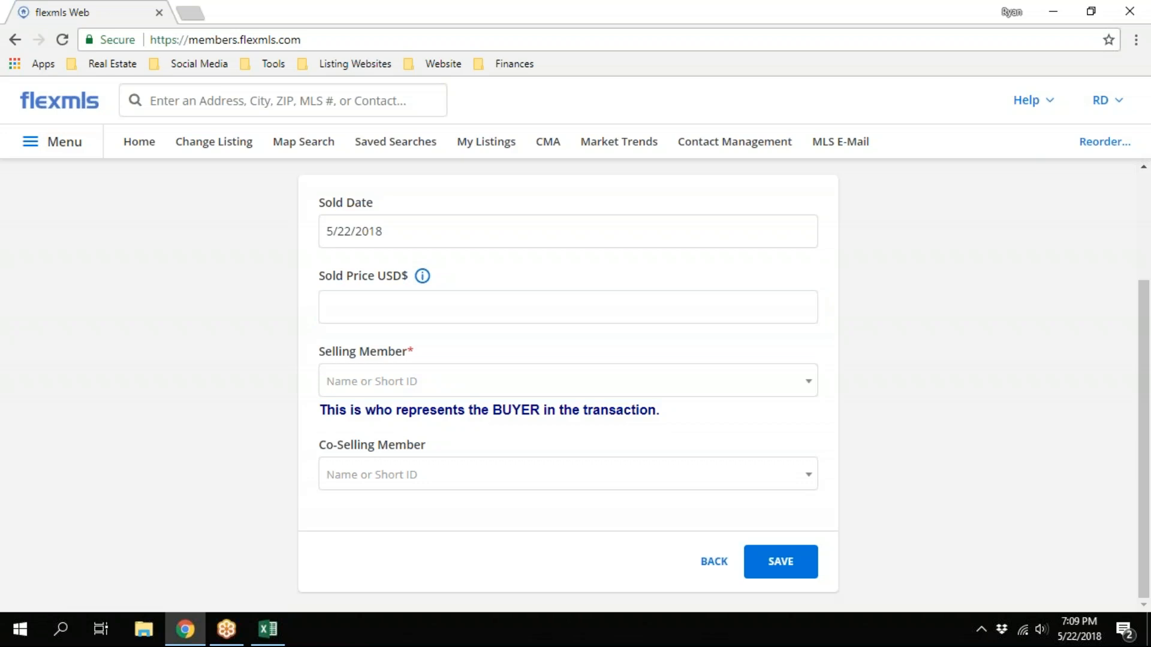
pyautogui.click(352, 390)
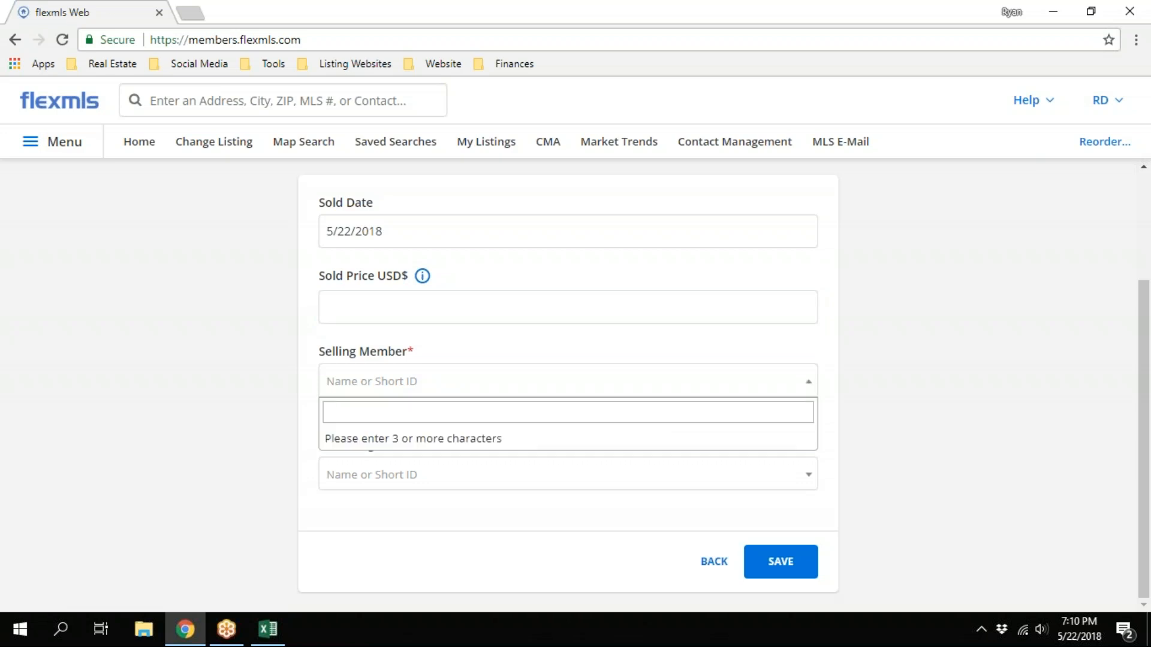
pyautogui.write('sil')
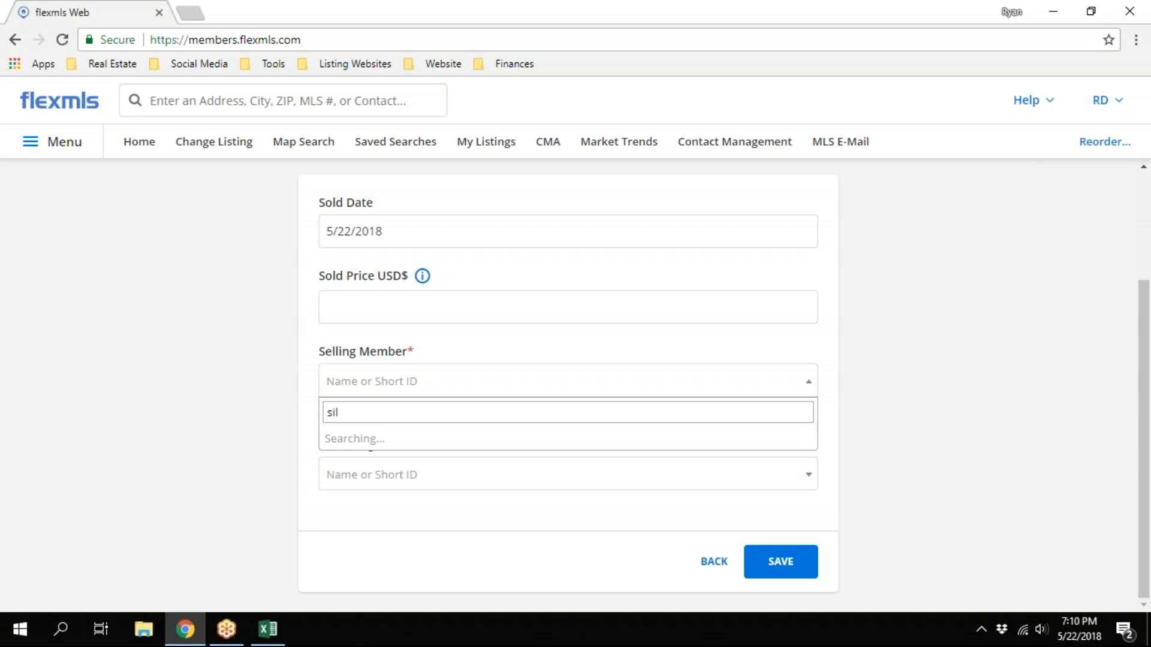
pyautogui.write('v')
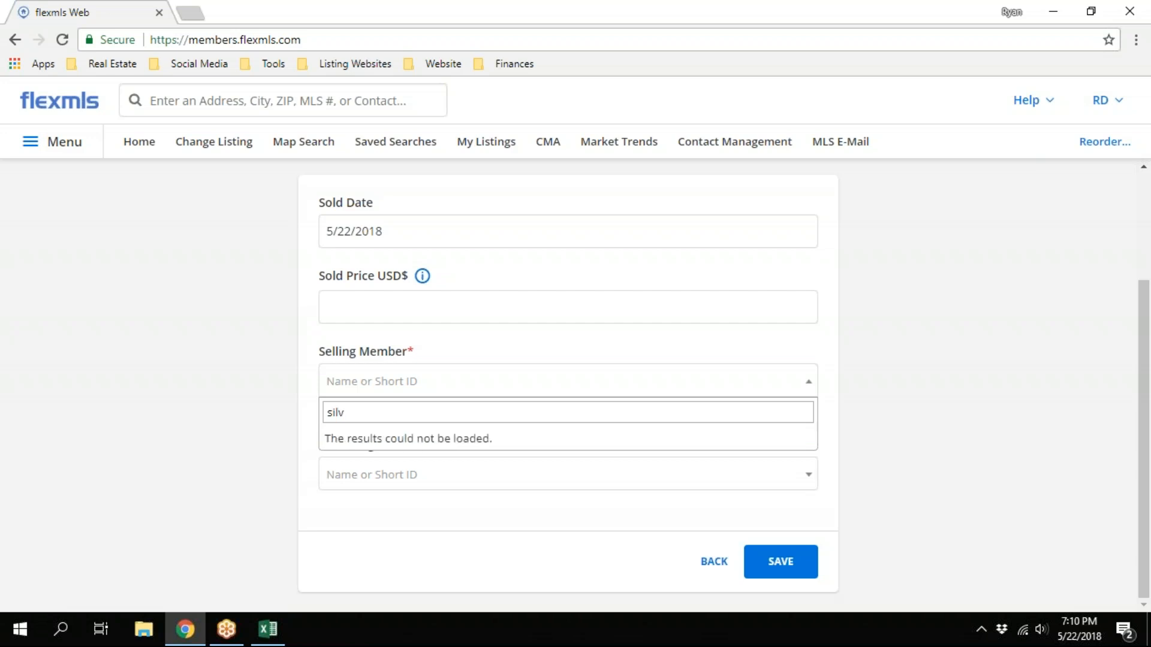
pyautogui.write('ia')
pyautogui.hotkey('ctrl', 'a')
pyautogui.press('BackSpace')
pyautogui.write('Silvia')
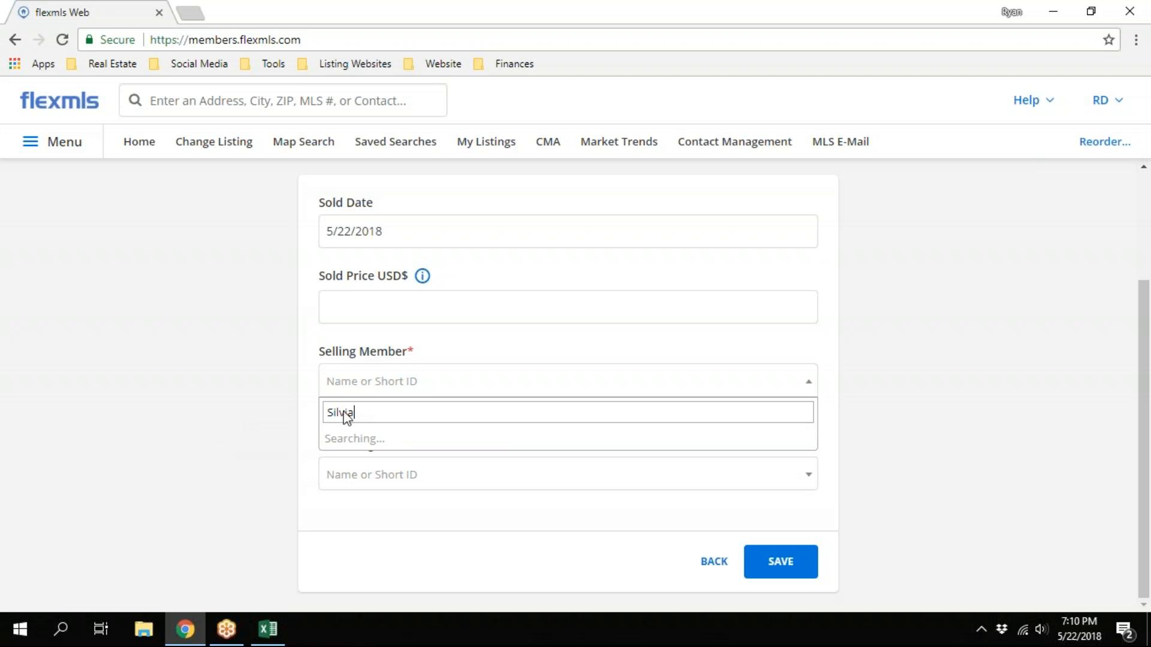
pyautogui.click(285, 431)
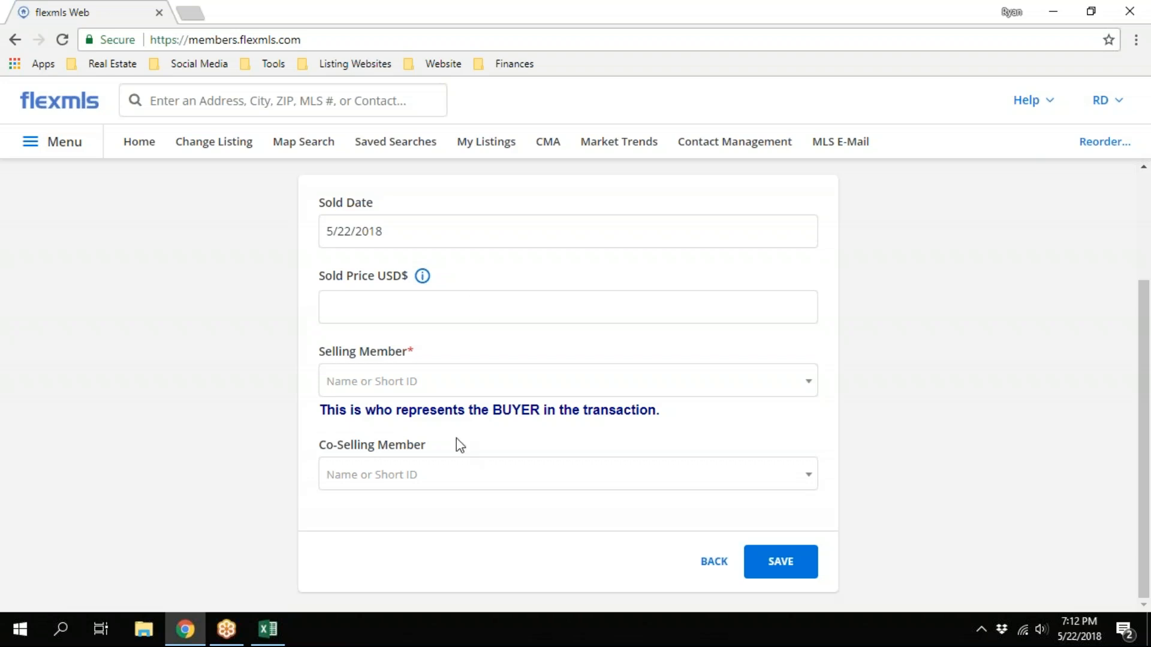
# Search the Selling Member field for "non" to locate the Non AMPI member entry, and leave the closing form without saving
pyautogui.click(428, 395)
pyautogui.write('non')
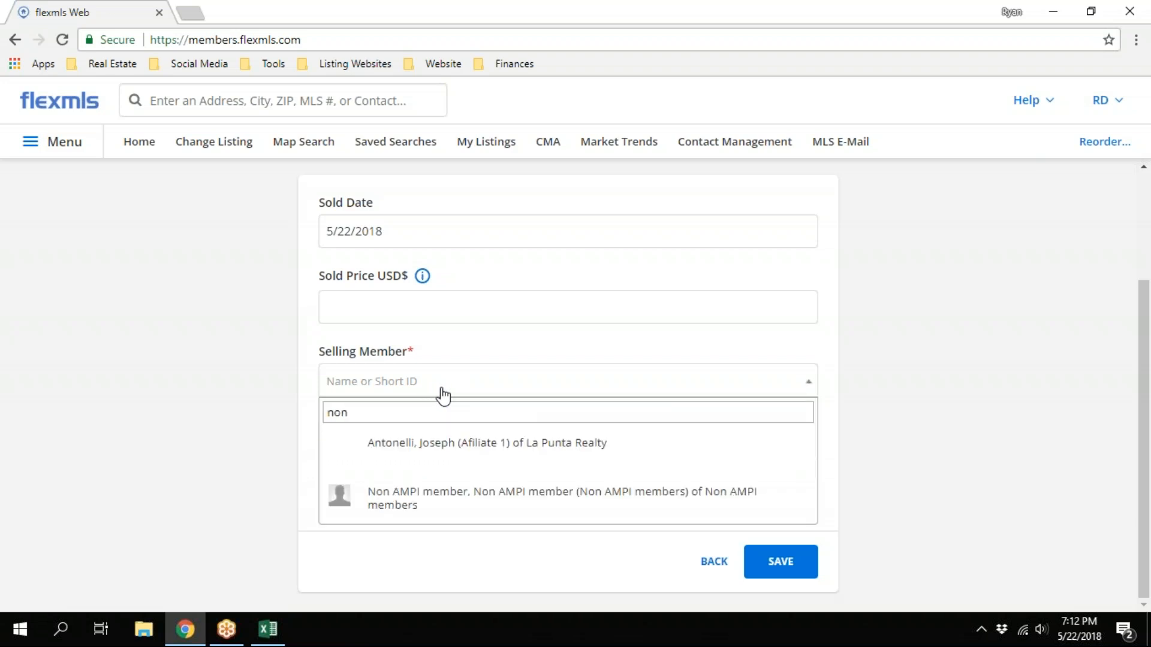
pyautogui.press('Down')
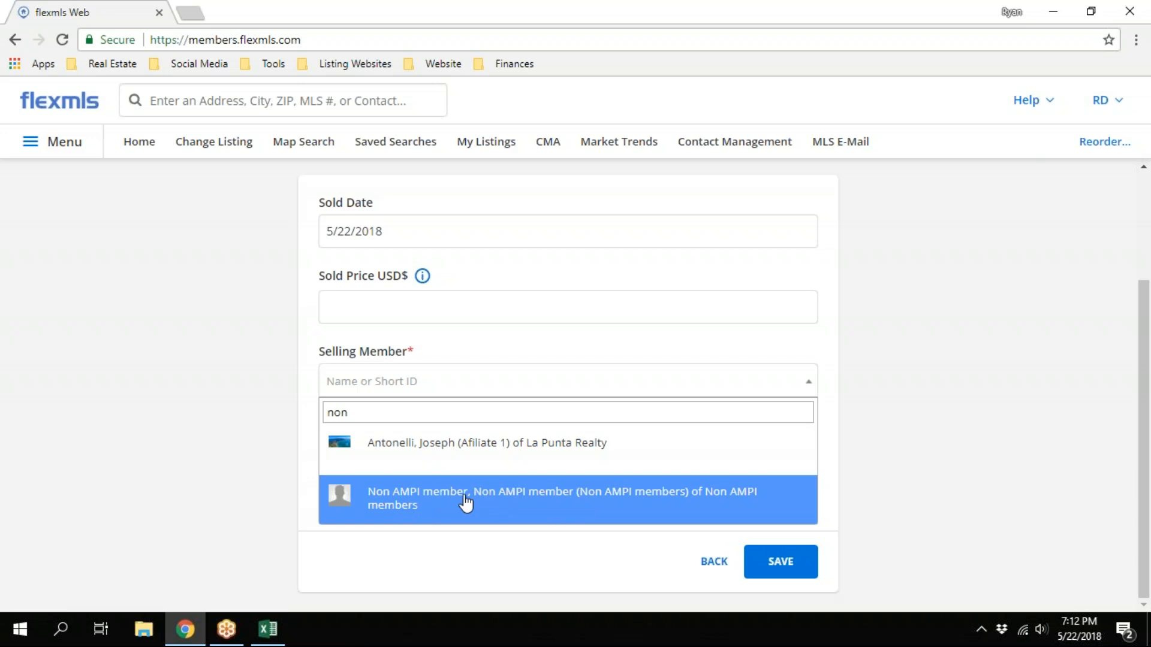
pyautogui.click(287, 502)
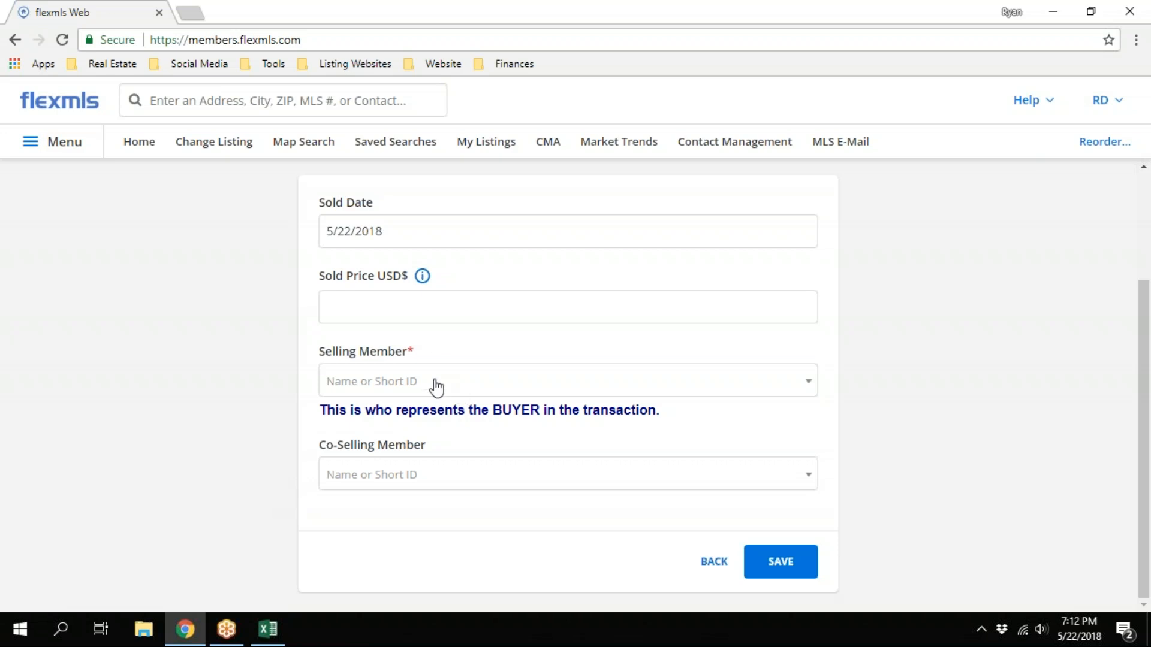
pyautogui.click(436, 386)
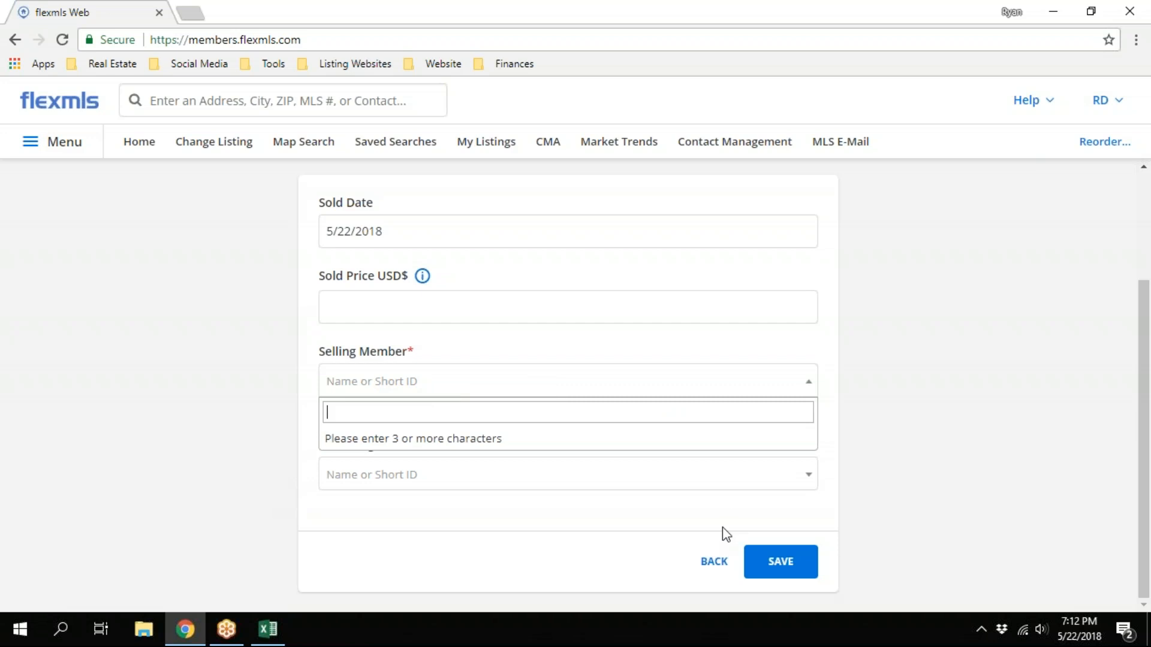
pyautogui.click(713, 573)
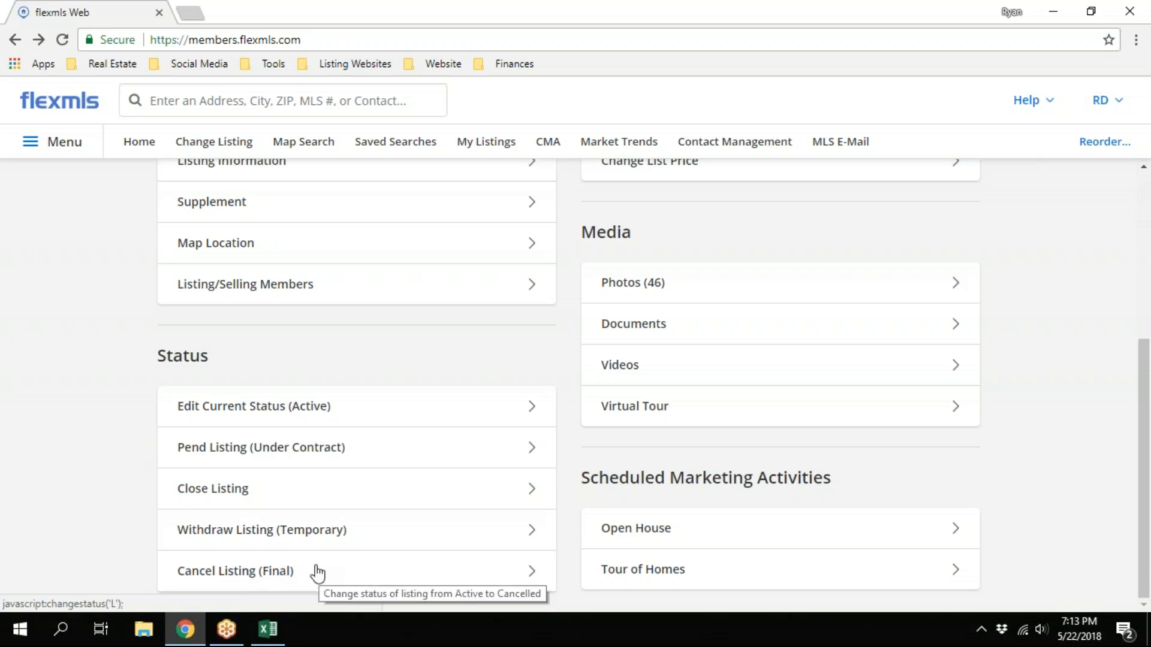
# Leave the Change Condos Listing page and open the MLS Intranet page listed among the site's Daily Functions
pyautogui.scroll(5, 316, 558)
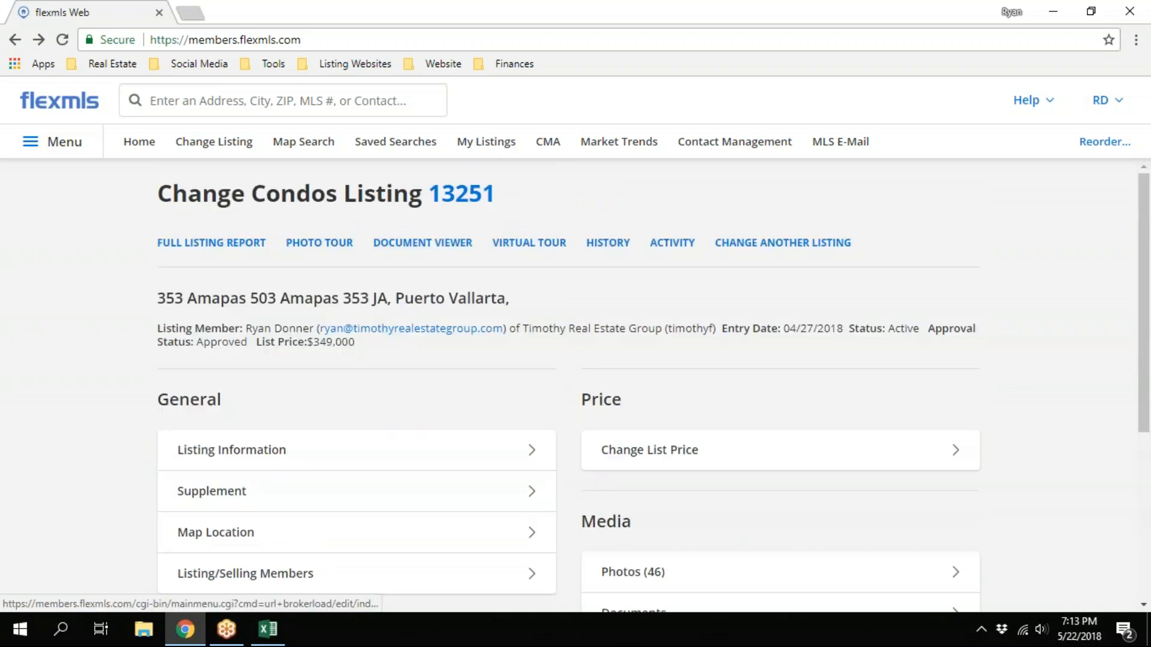
pyautogui.click(72, 143)
pyautogui.scroll(-3, 216, 304)
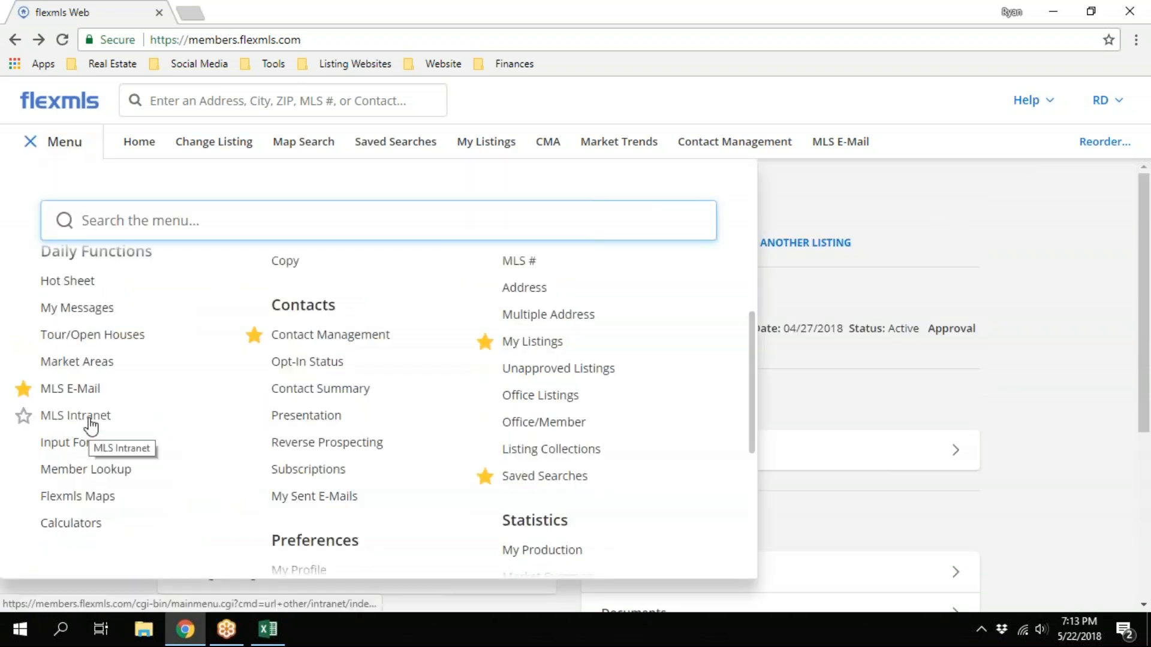
pyautogui.scroll(3, 91, 427)
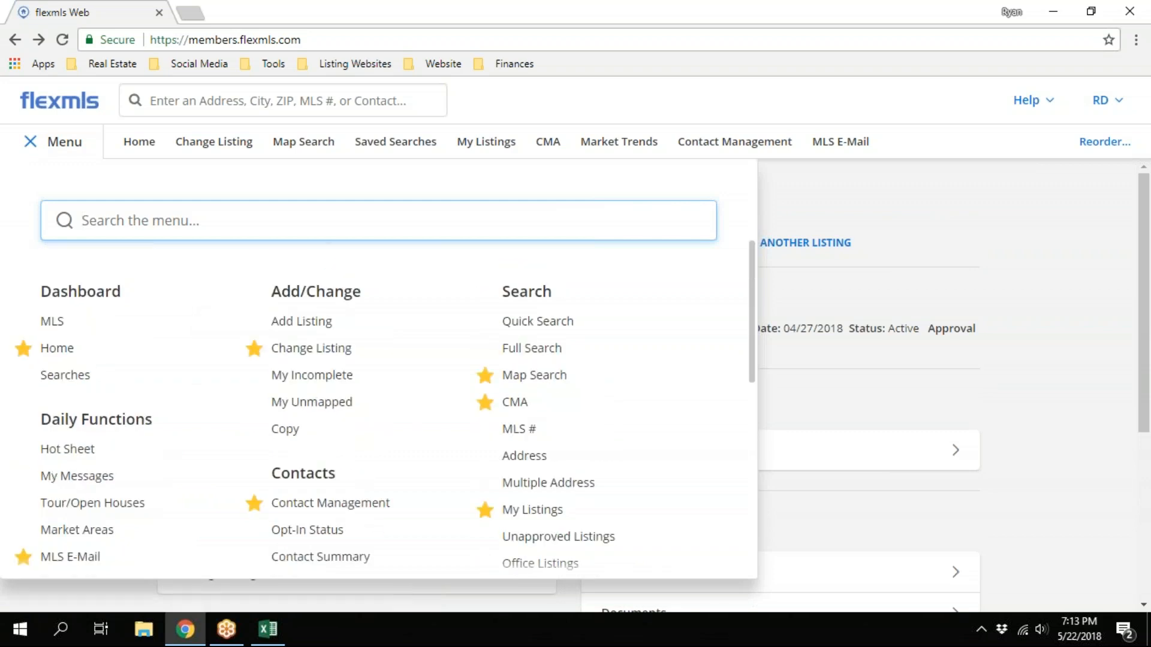
pyautogui.scroll(-1, 135, 364)
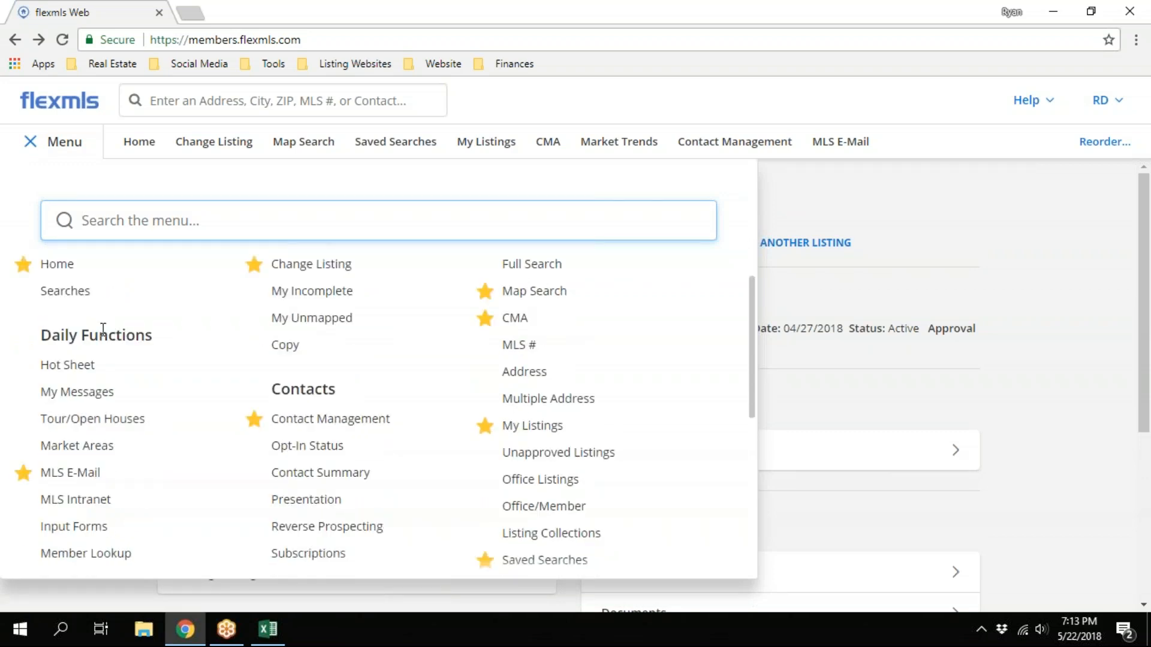
pyautogui.scroll(-1, 103, 336)
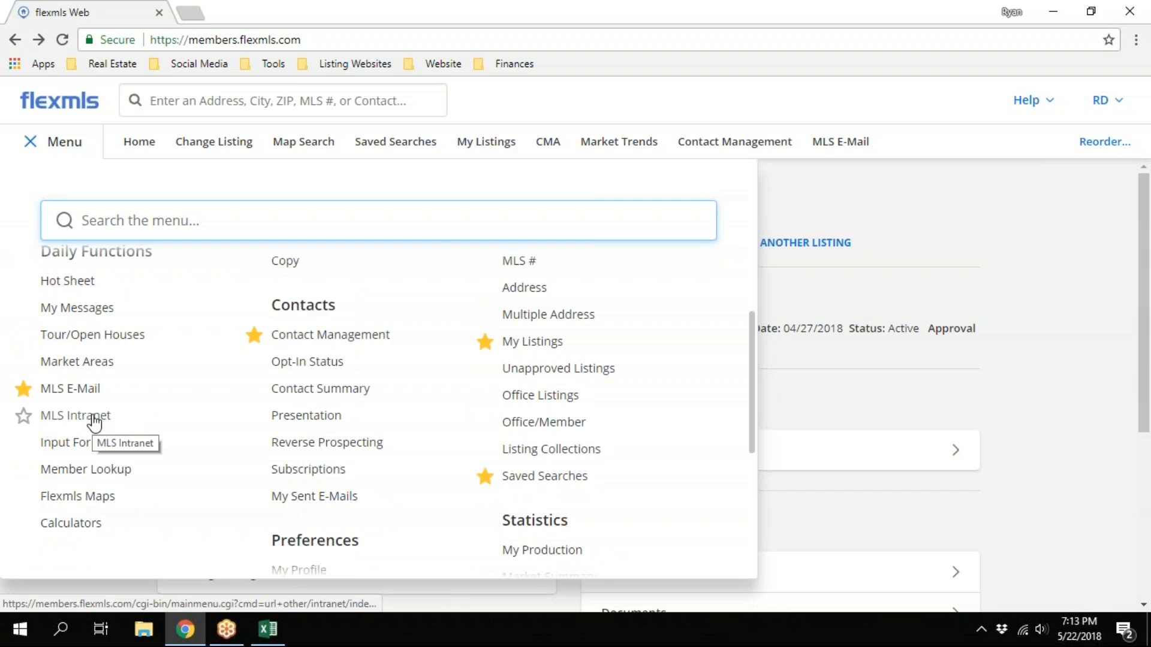
pyautogui.click(94, 418)
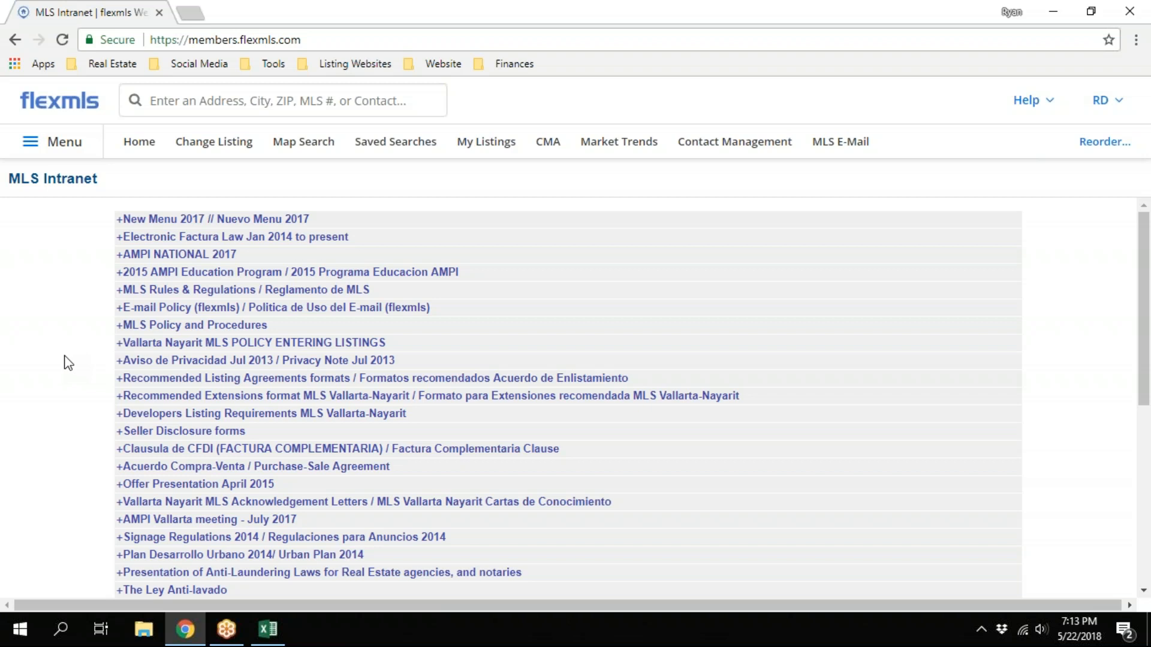
# Expand the MLS Policy and Procedures group, download "MLS Policy and Procedures v.1217" and open the file in Word
pyautogui.click(165, 326)
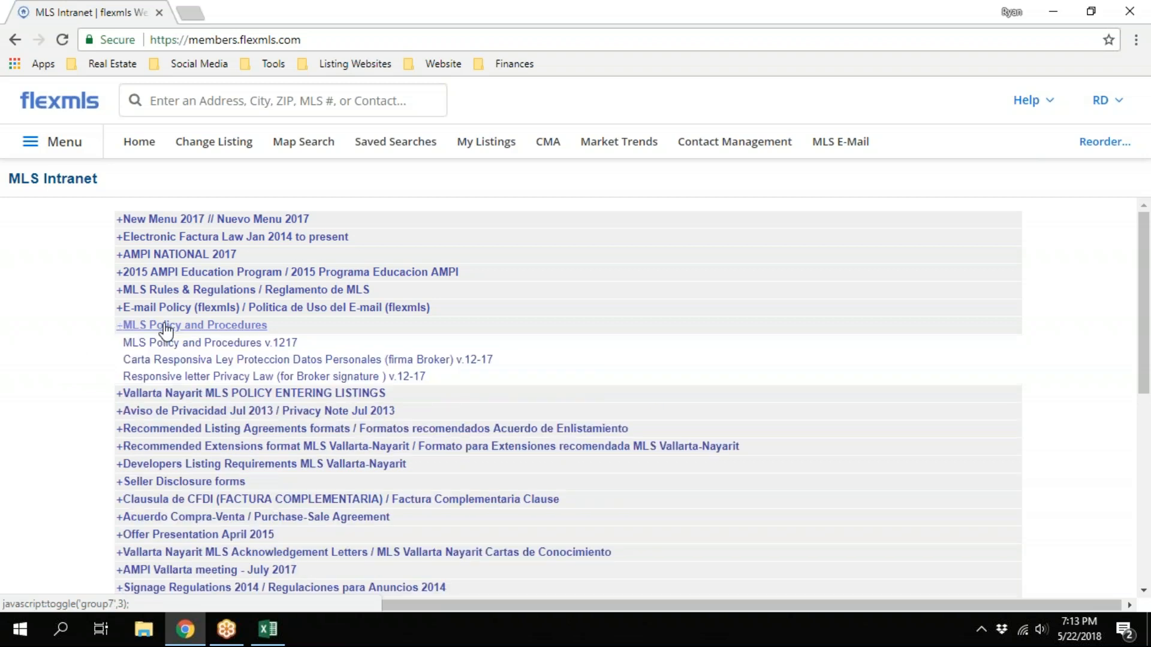
pyautogui.click(205, 345)
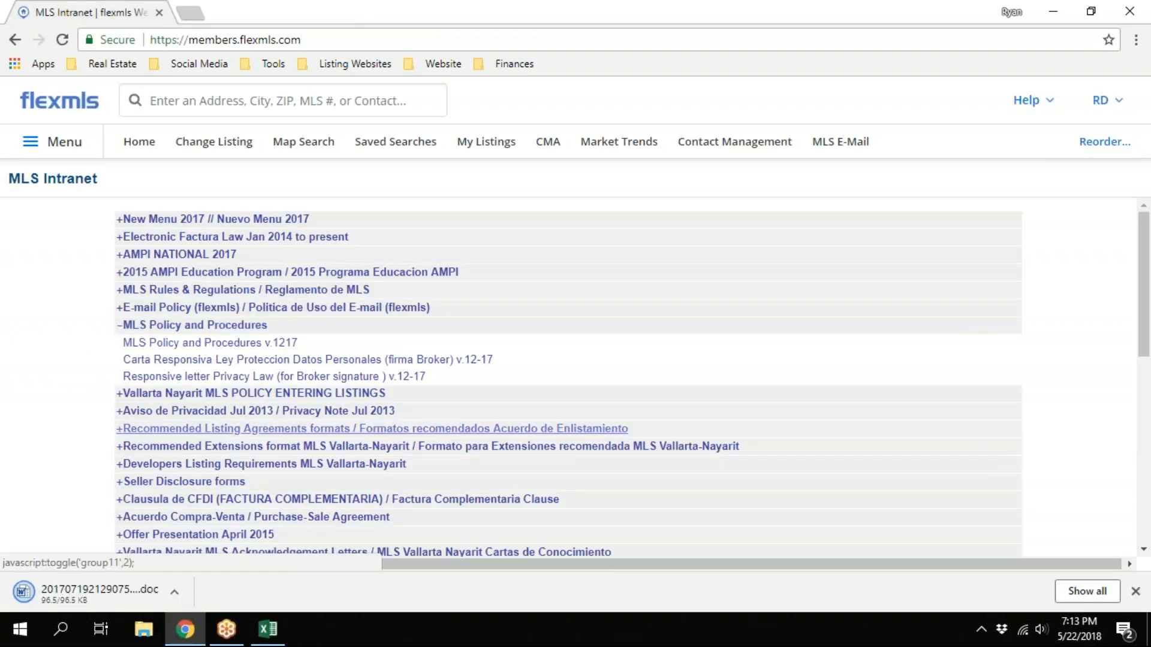
pyautogui.click(114, 589)
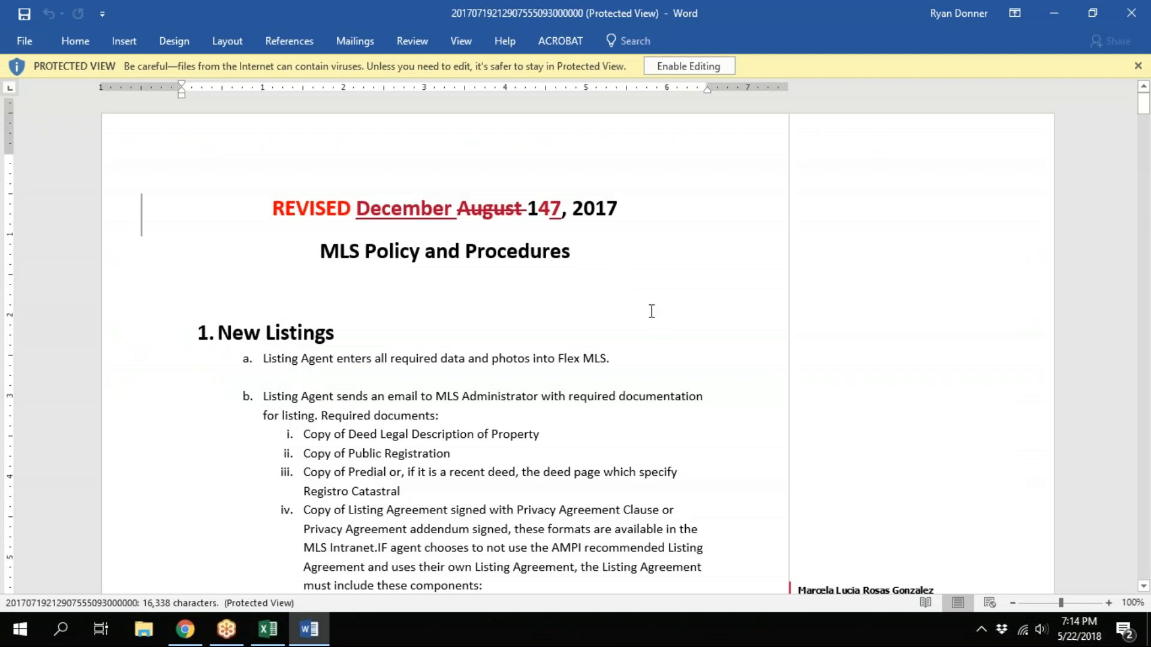
# Skim the policy document from New Listings through the offer rules to section 5, Closing a Listing
pyautogui.scroll(-1, 659, 316)
pyautogui.scroll(-2, 659, 315)
pyautogui.scroll(2, 658, 316)
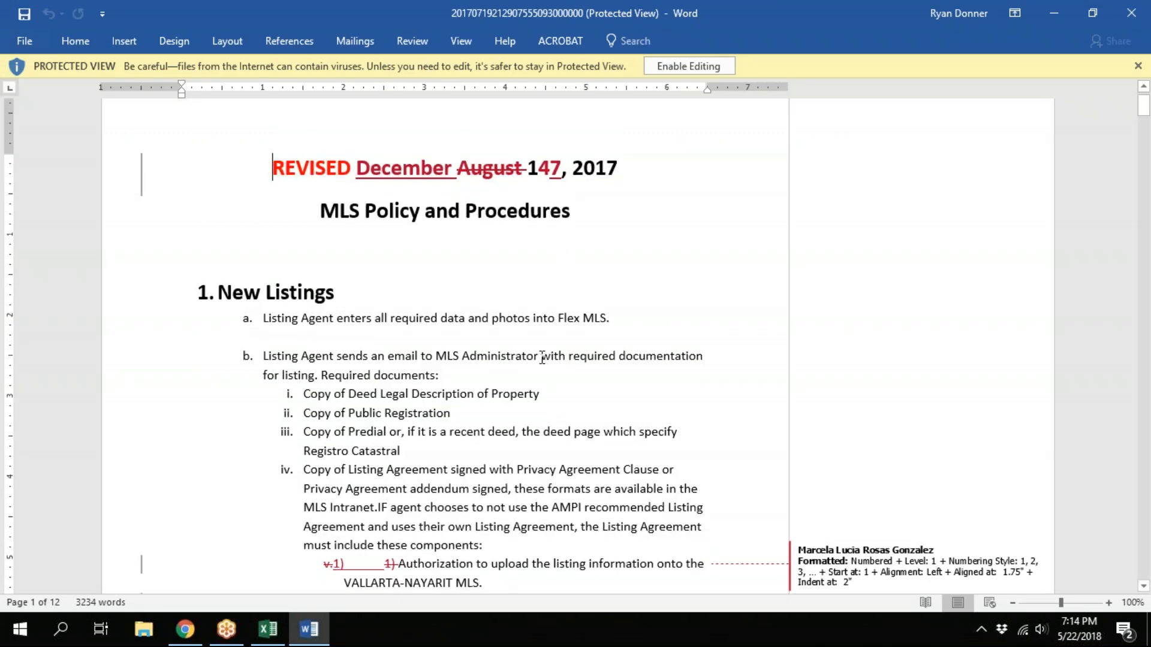
pyautogui.scroll(-3, 538, 349)
pyautogui.scroll(-20, 538, 349)
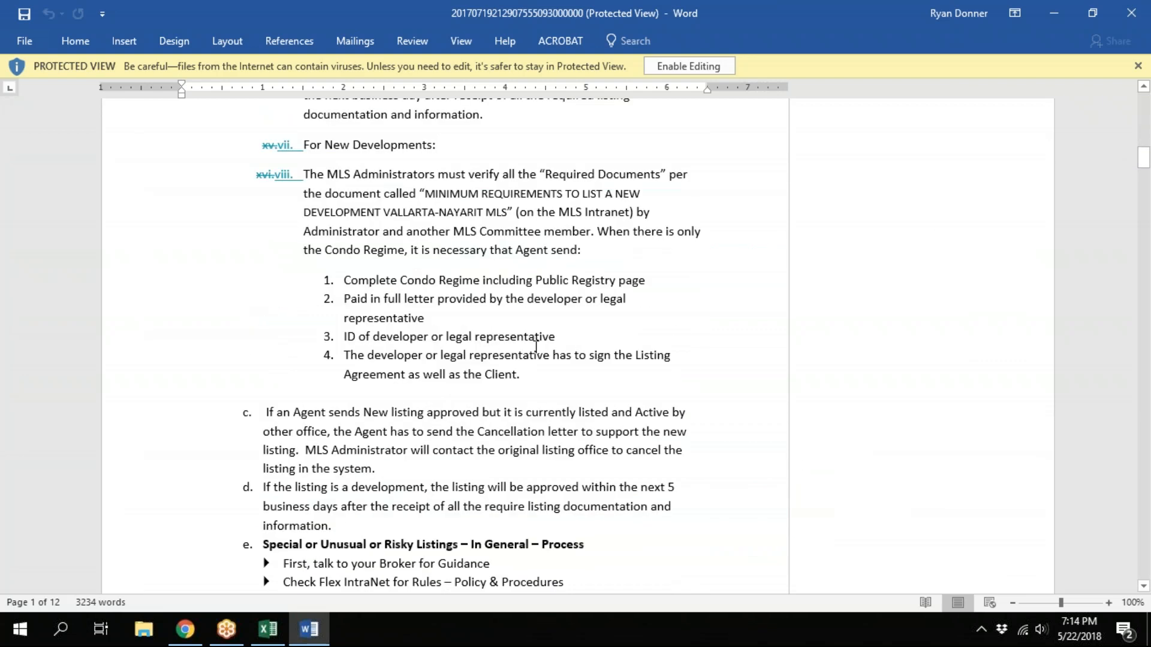
pyautogui.scroll(-20, 536, 347)
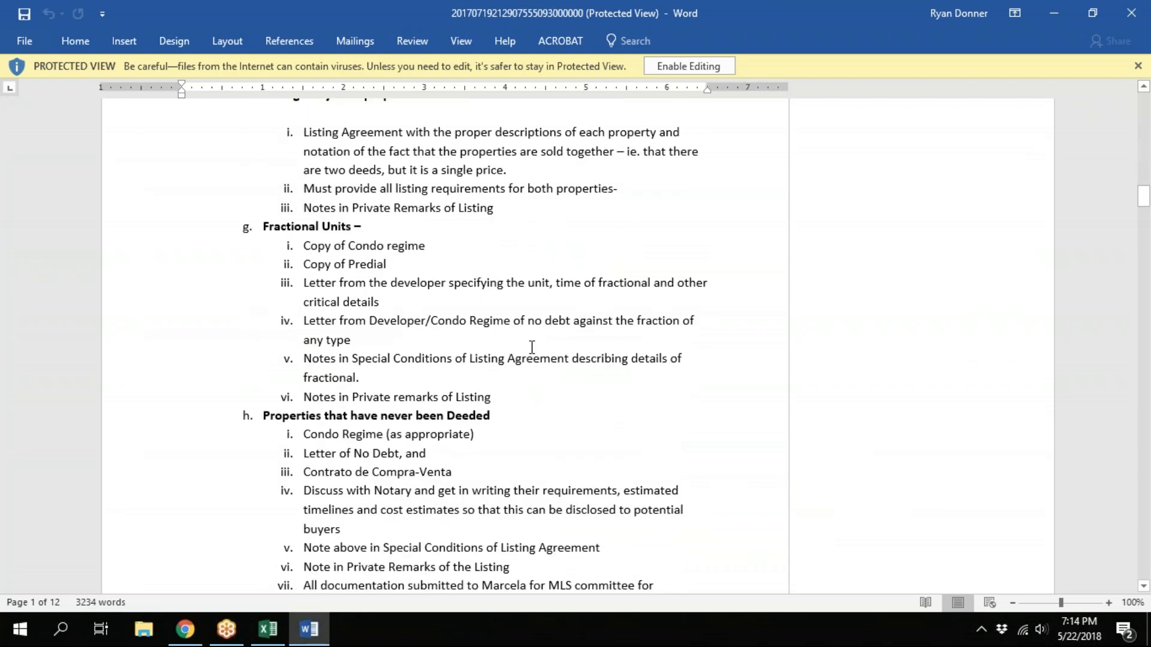
pyautogui.scroll(-8, 532, 348)
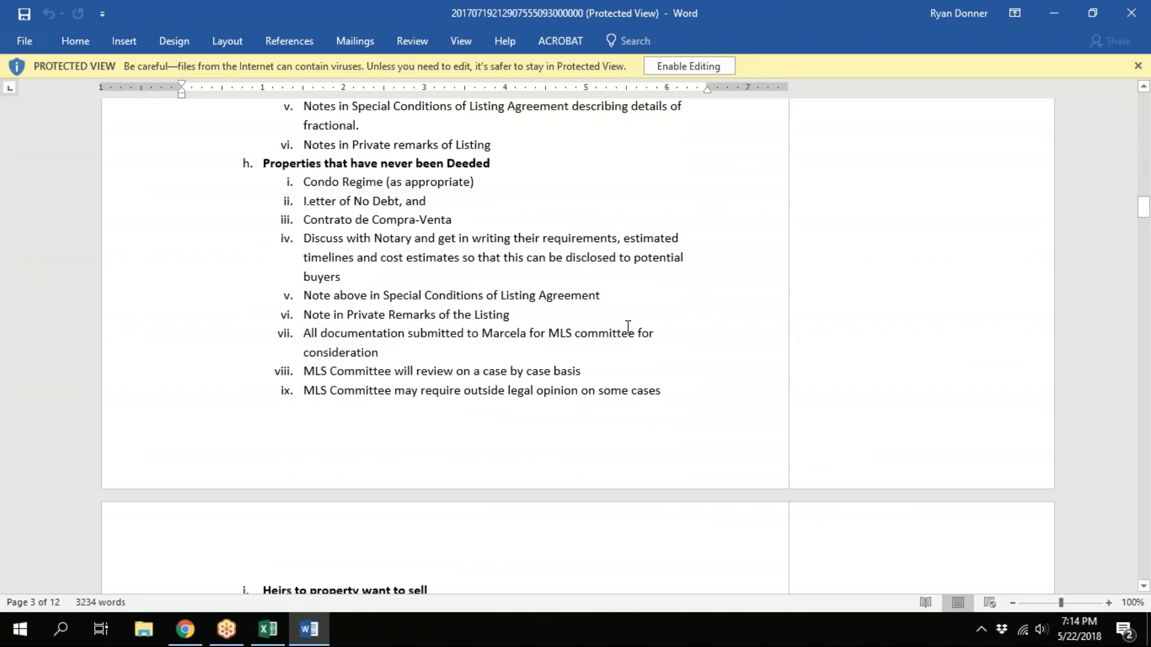
pyautogui.scroll(-15, 604, 317)
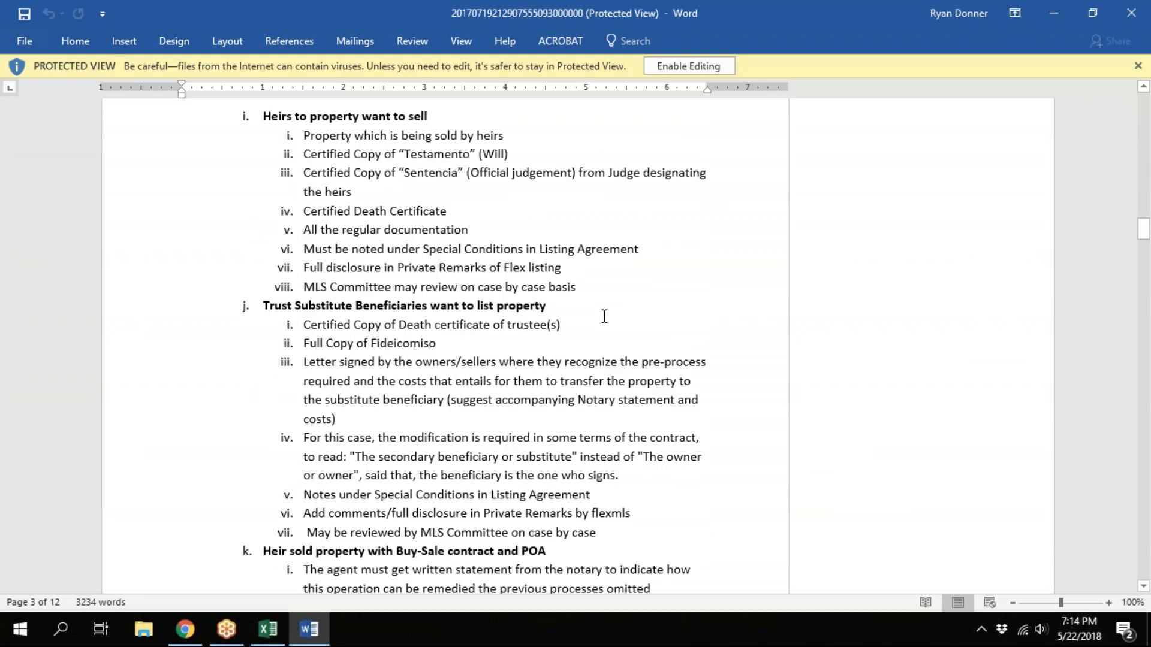
pyautogui.scroll(-20, 604, 317)
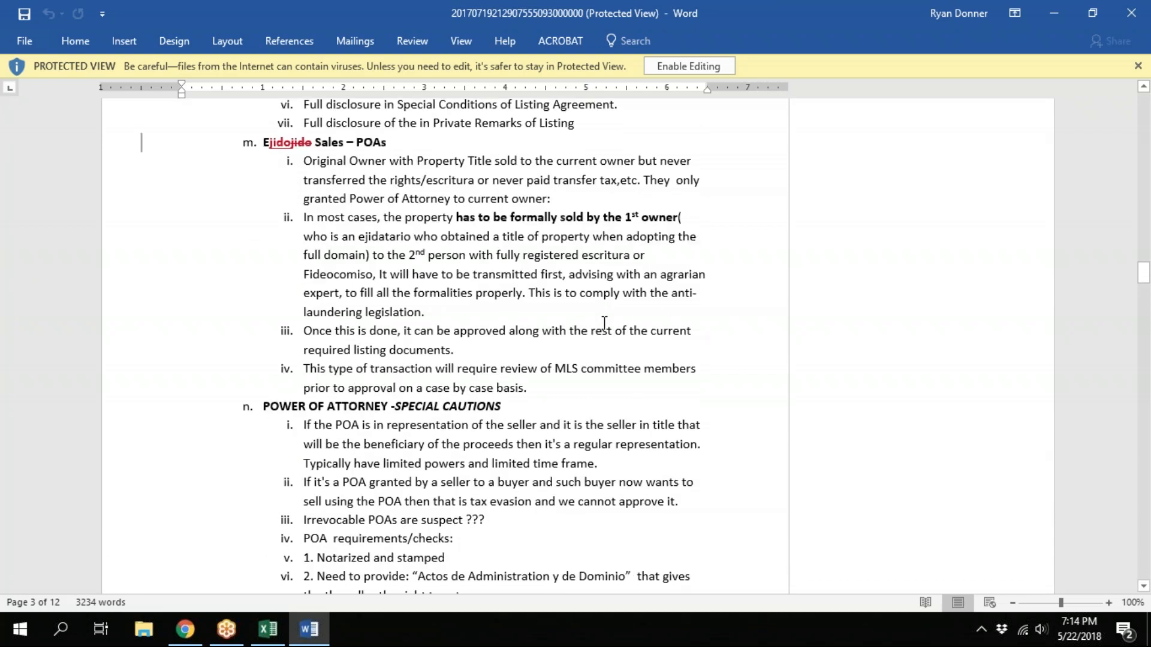
pyautogui.scroll(-20, 604, 324)
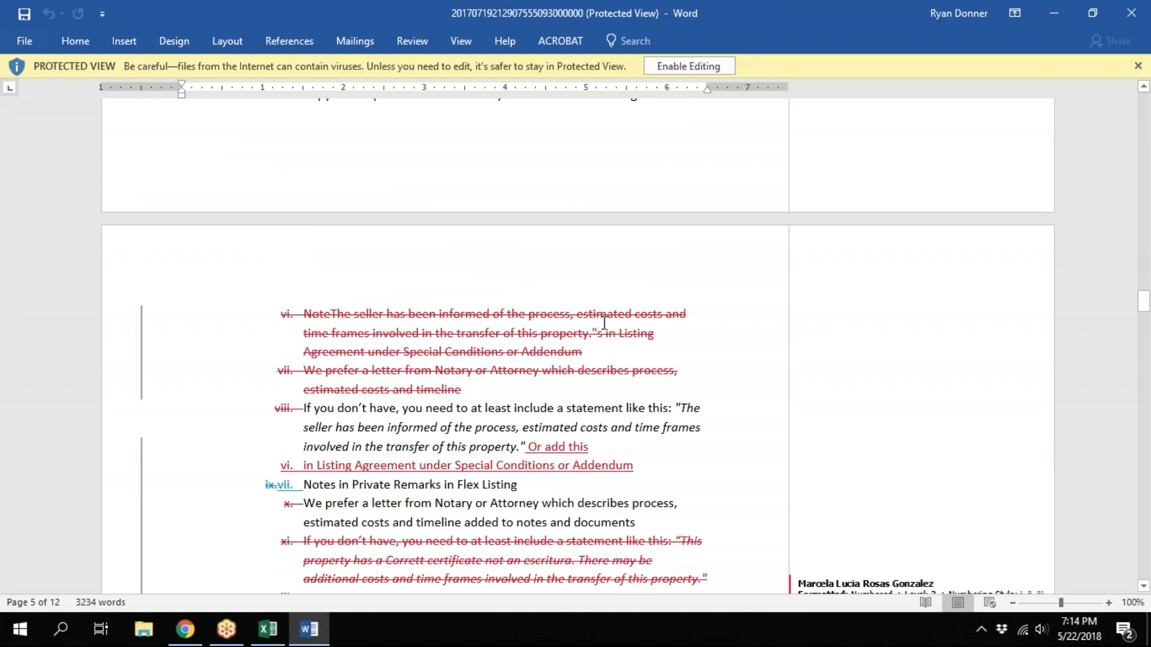
pyautogui.scroll(-9, 604, 323)
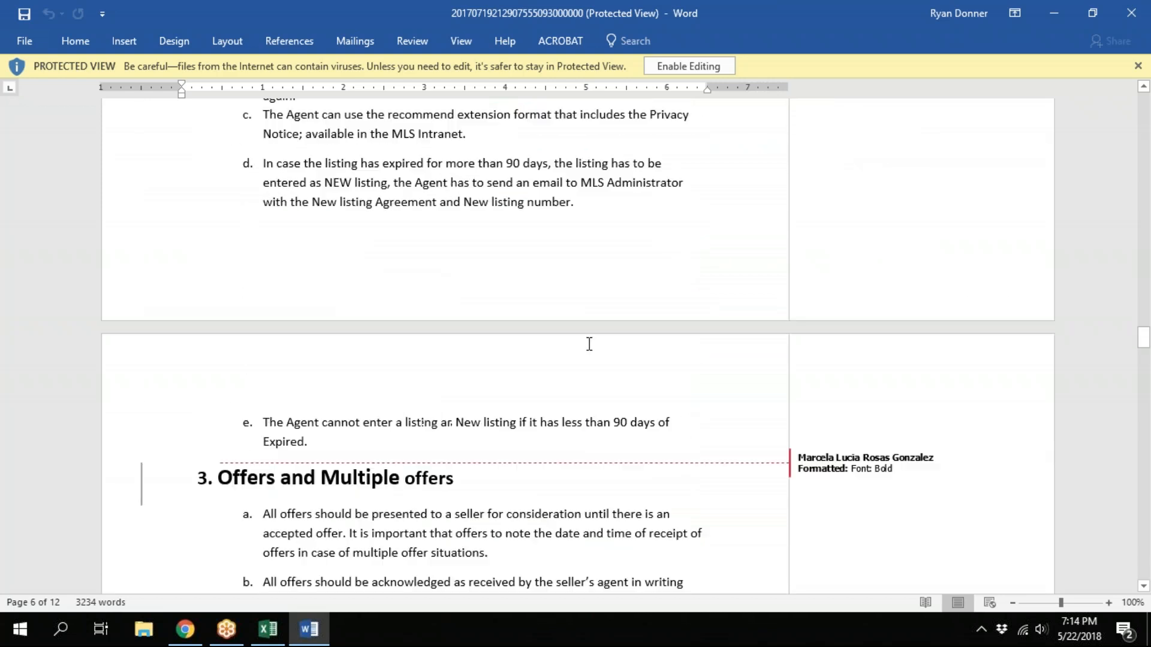
pyautogui.scroll(-11, 590, 345)
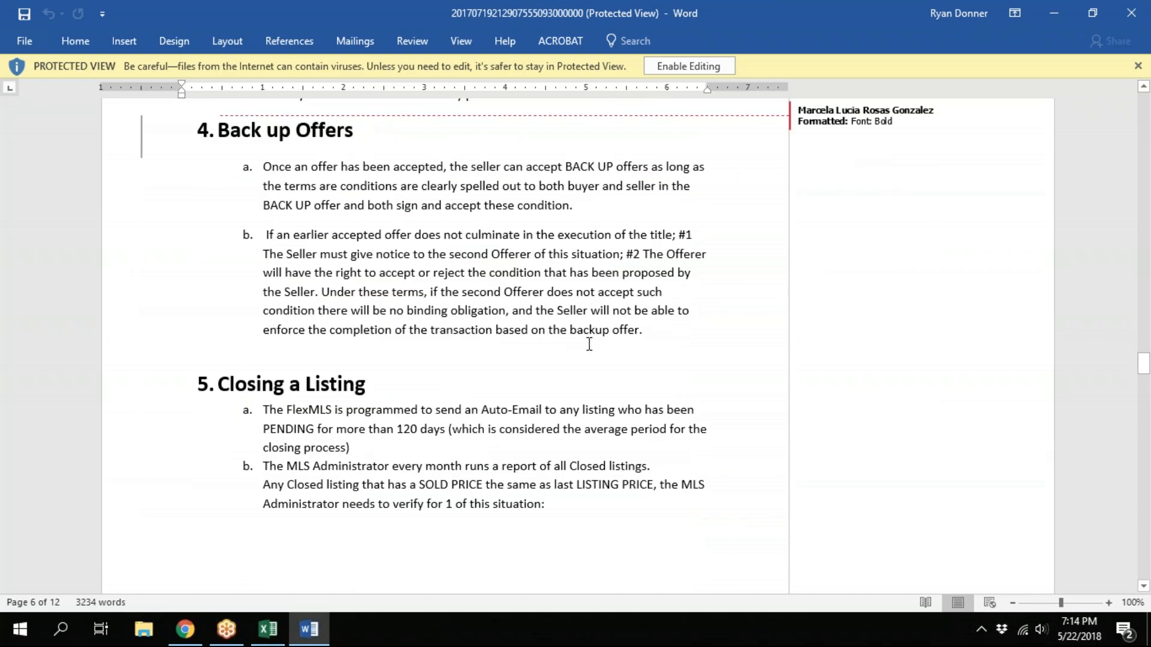
pyautogui.scroll(-1, 589, 344)
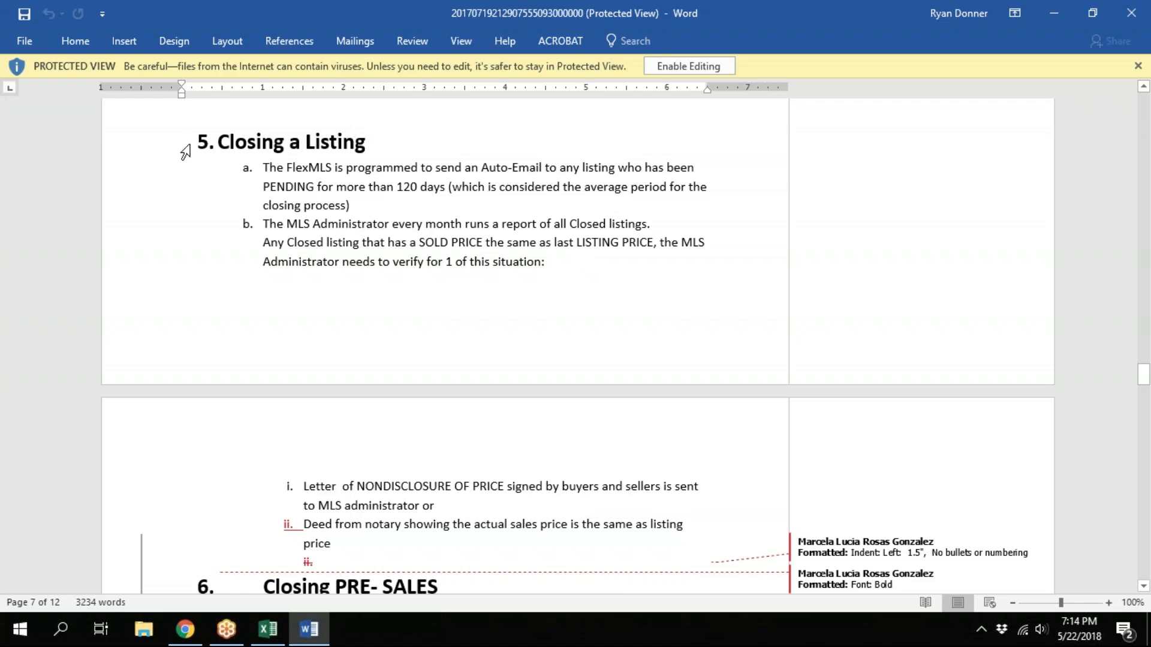
# Read the Closing PRE-SALES rules and go on to section 11 about adding a sold listing that is not in Flex
pyautogui.scroll(-5, 398, 195)
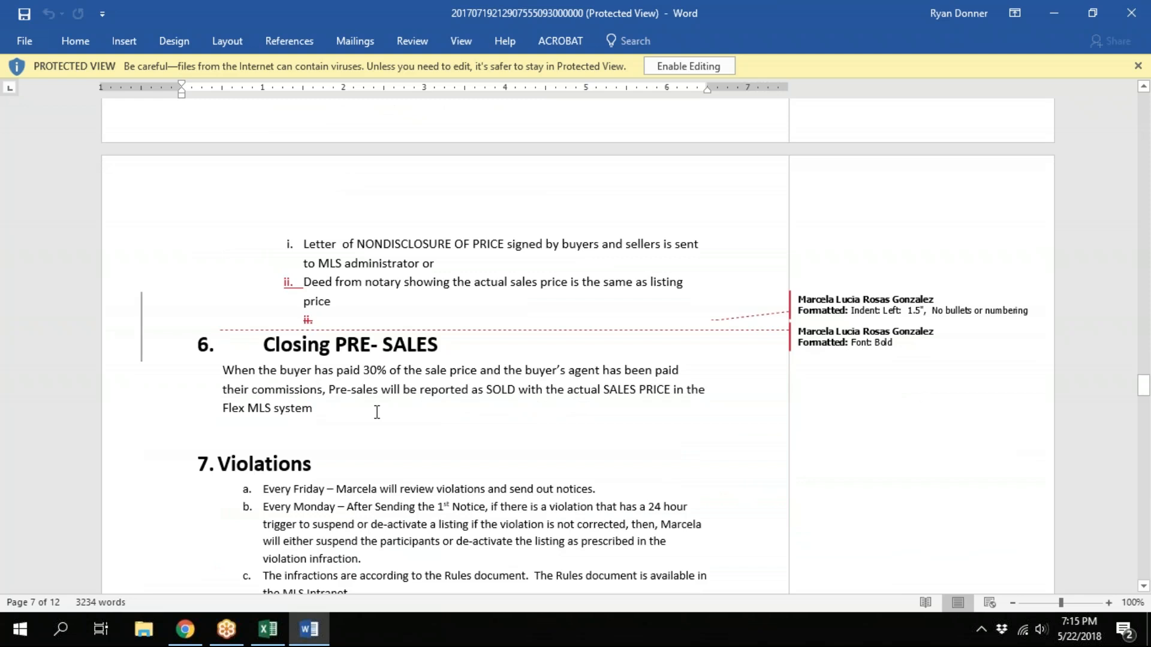
pyautogui.scroll(-2, 361, 384)
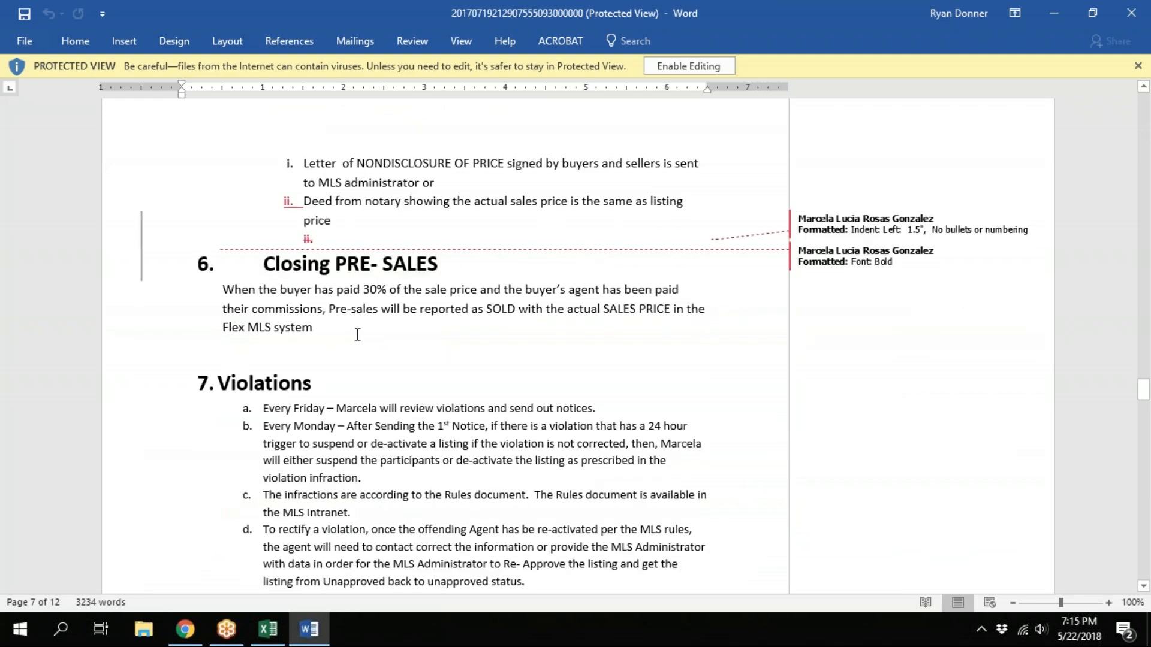
pyautogui.scroll(-12, 364, 315)
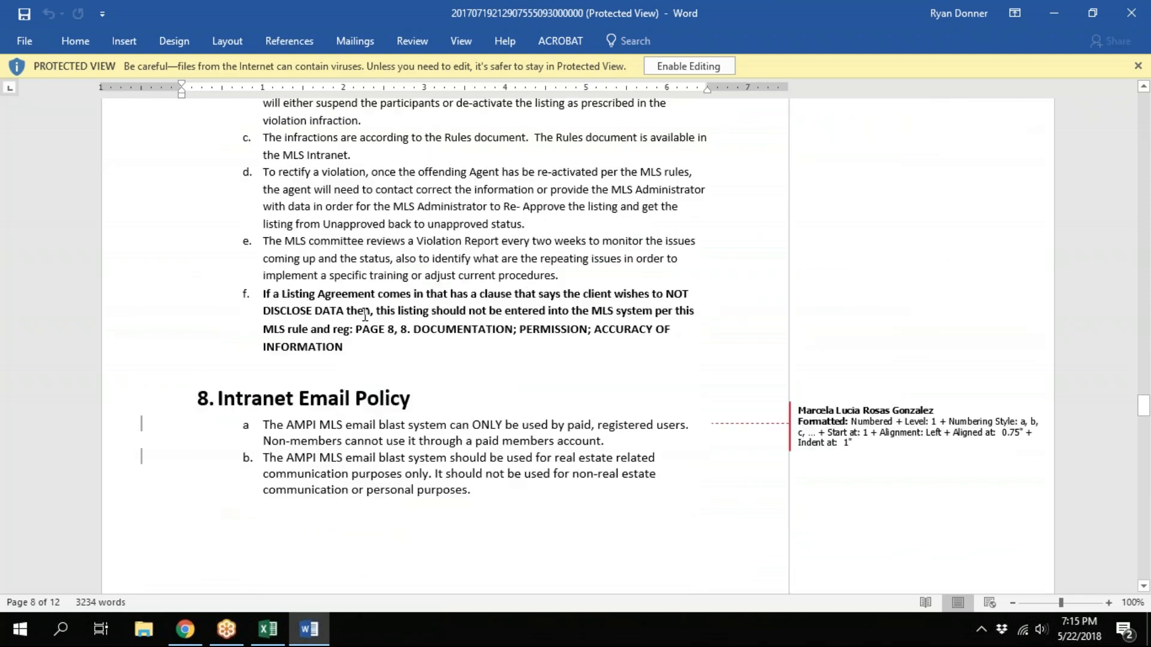
pyautogui.scroll(-12, 364, 315)
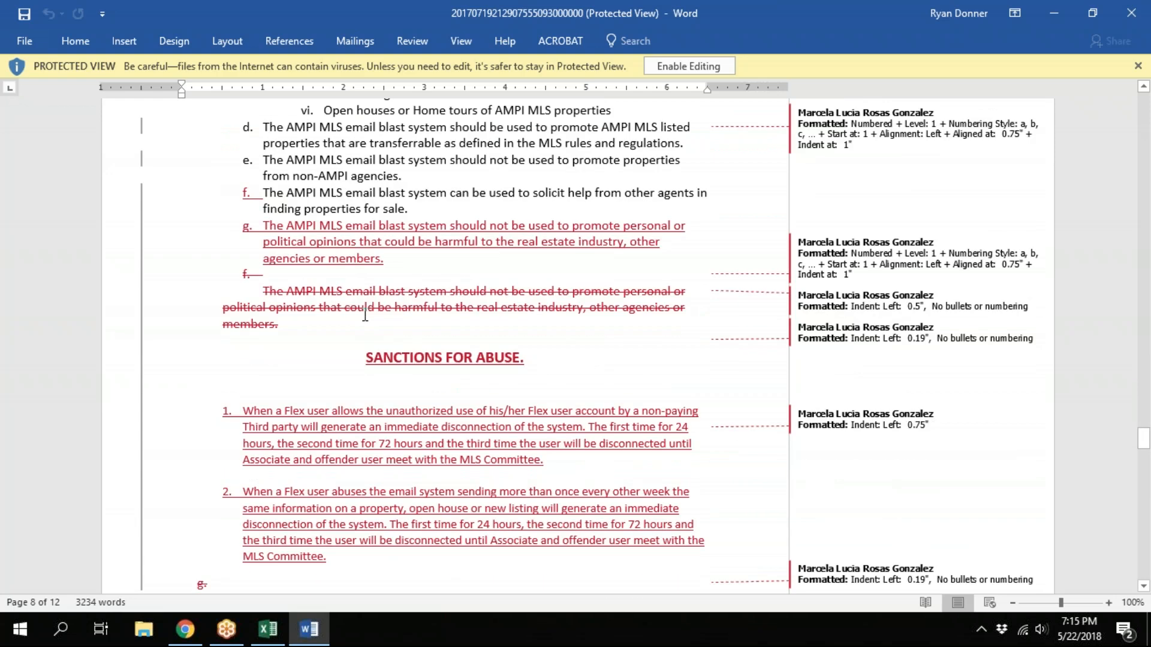
pyautogui.scroll(-12, 367, 315)
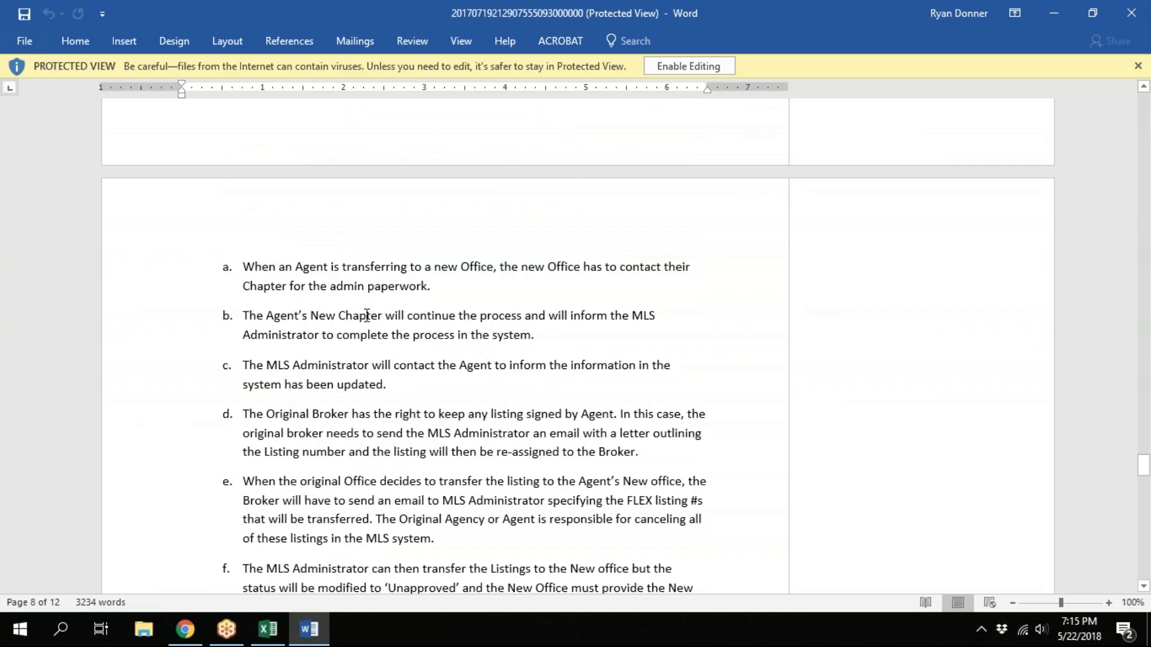
pyautogui.scroll(-6, 367, 315)
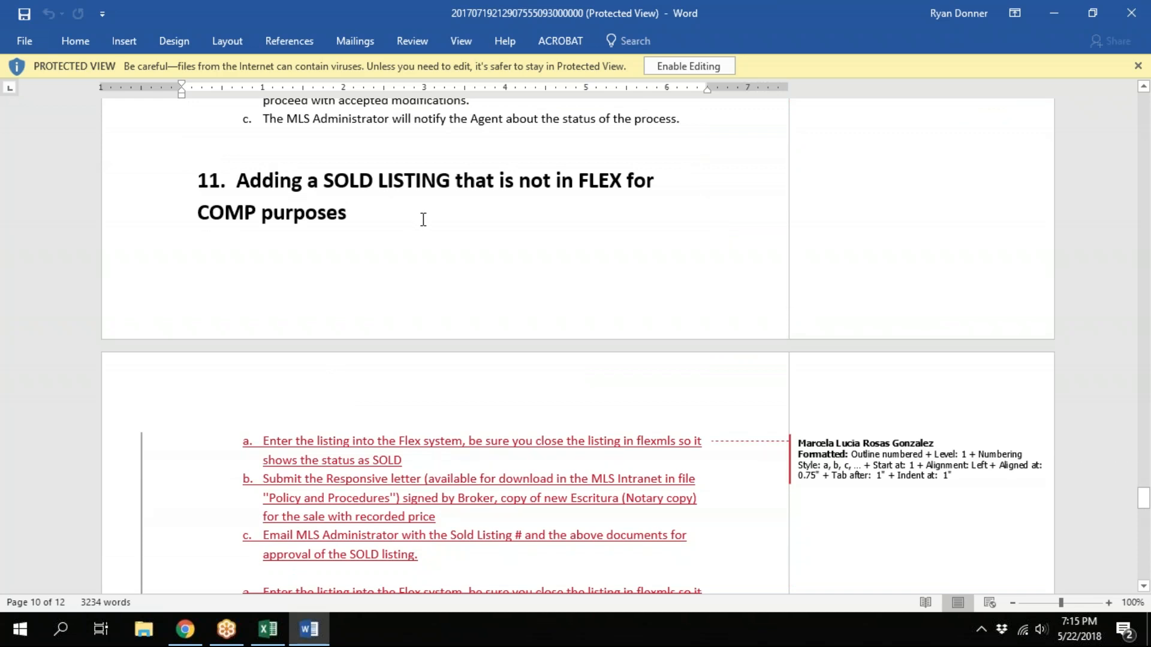
# Highlight the steps under section 11, singling out the first lines of step b on submitting the Responsive letter
pyautogui.scroll(-1, 424, 219)
pyautogui.scroll(-5, 424, 219)
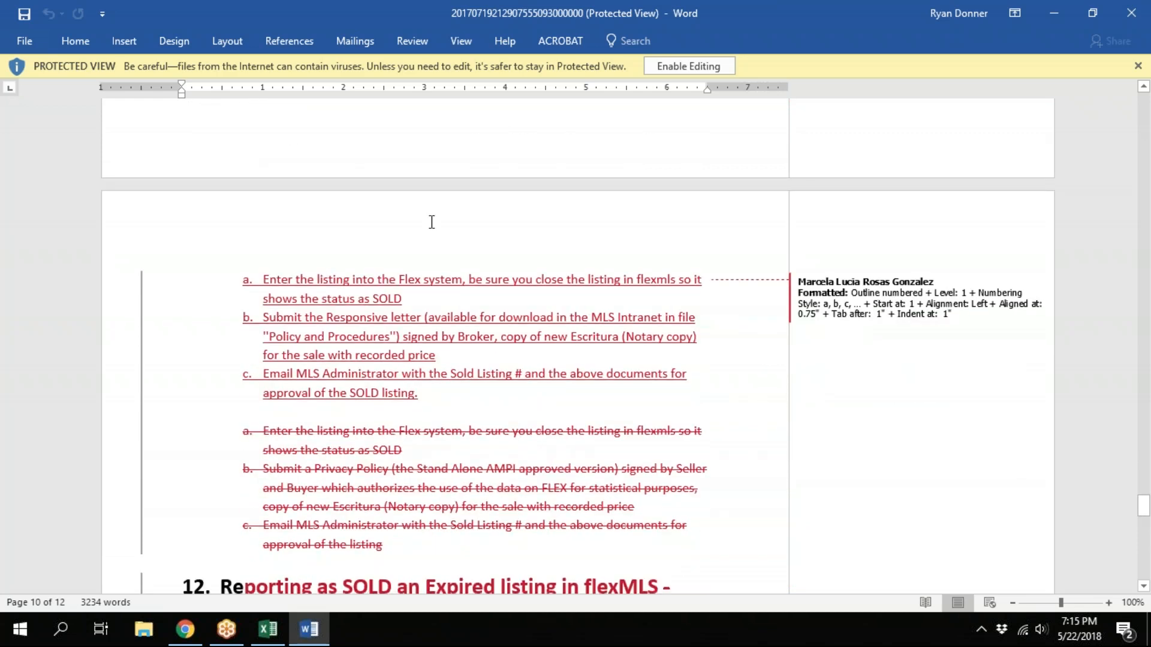
pyautogui.click(401, 476)
pyautogui.keyDown('shift'); pyautogui.click(279, 177); pyautogui.keyUp('shift')
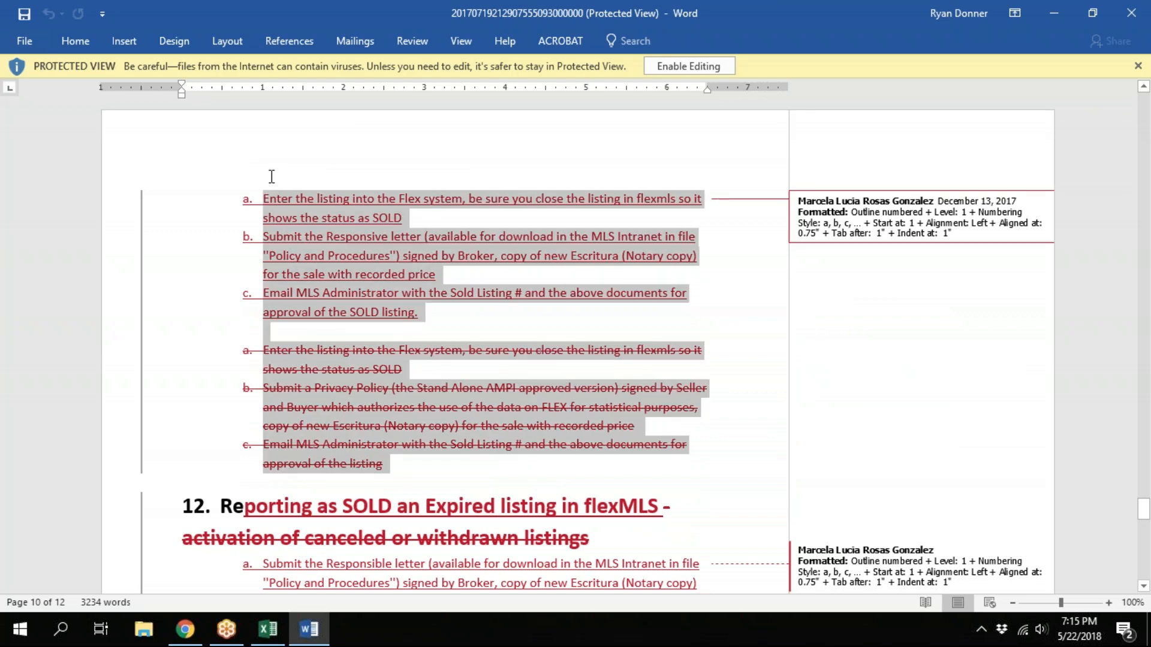
pyautogui.click(193, 258)
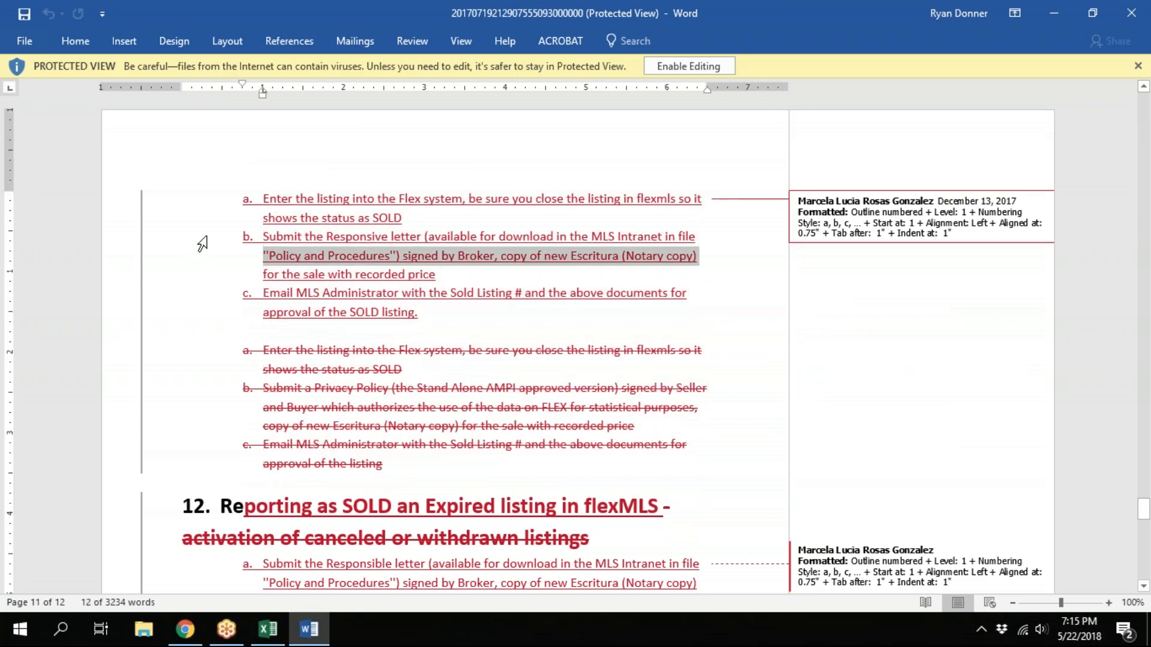
pyautogui.click(189, 240)
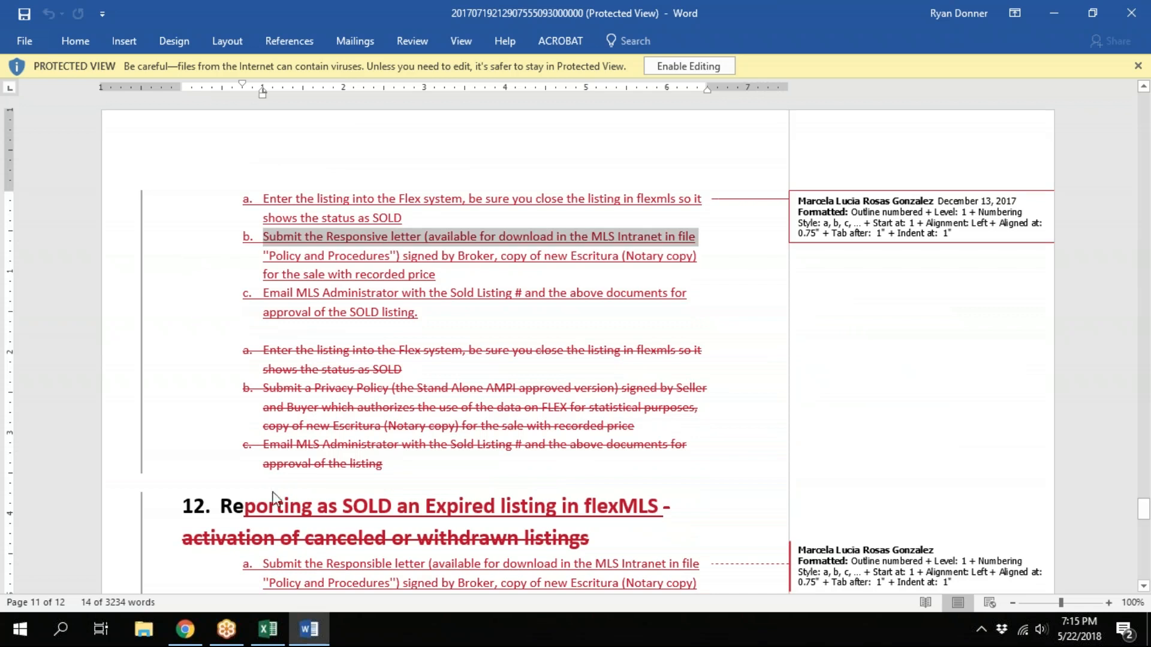
# Locate the Responsive letter Privacy Law form on the MLS Intranet page in Chrome, and return to Word to highlight step b's recorded price line
pyautogui.click(185, 630)
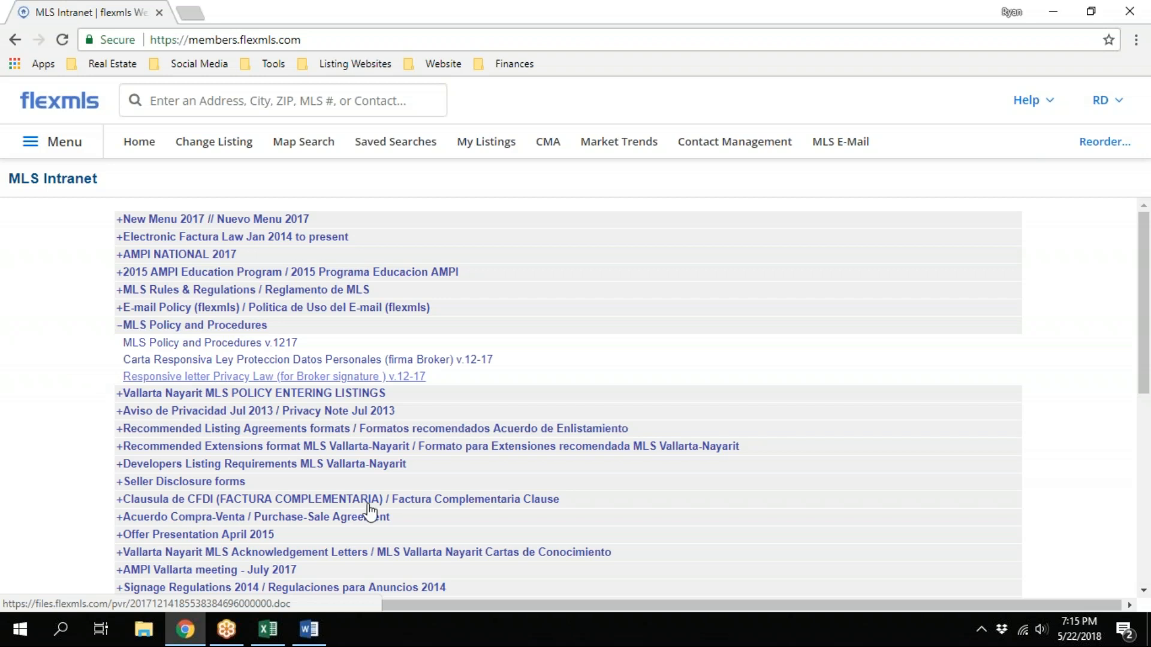
pyautogui.click(309, 629)
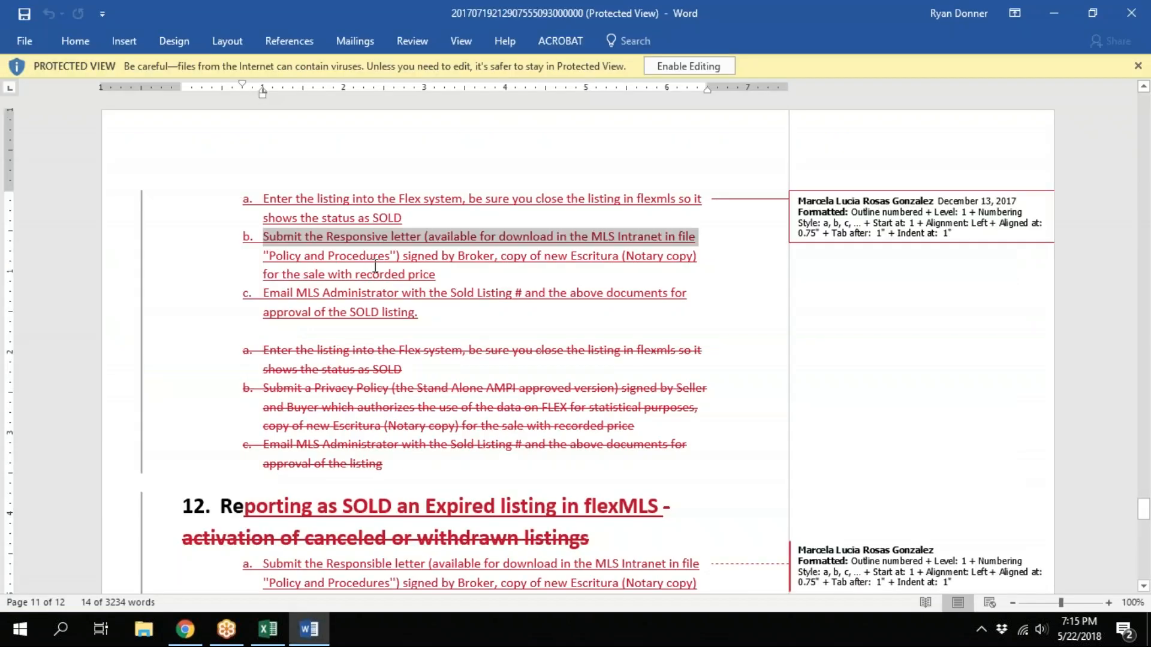
pyautogui.click(205, 276)
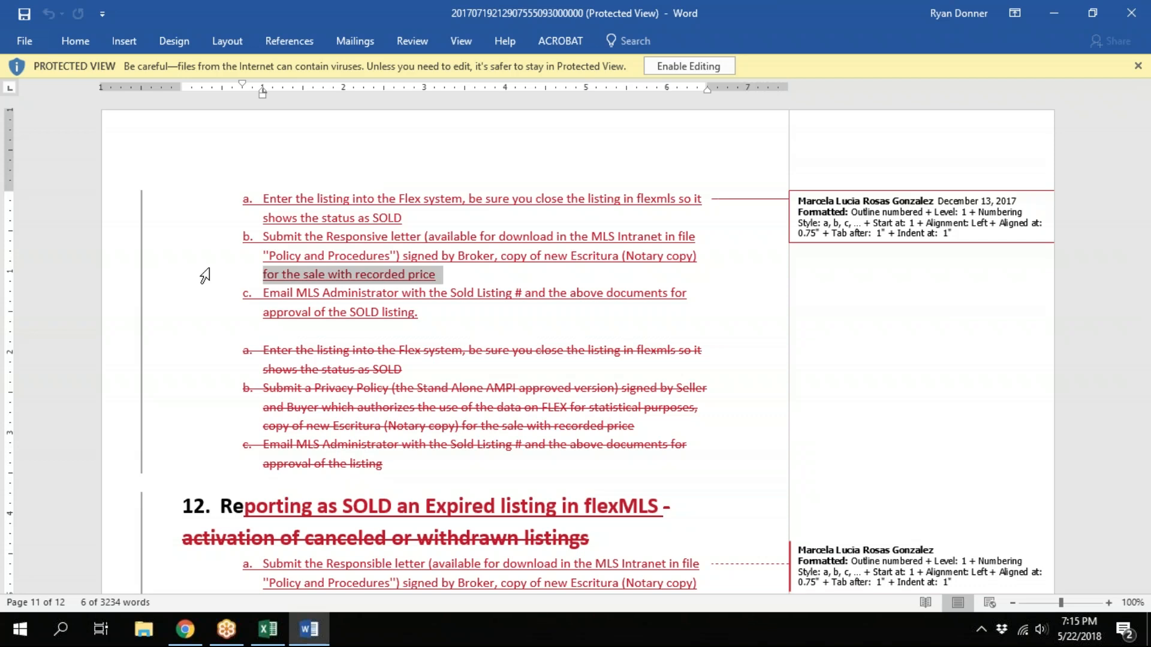
# Go back to the section 11 heading, highlight the word "COMP" and review the required steps below it
pyautogui.scroll(5, 205, 276)
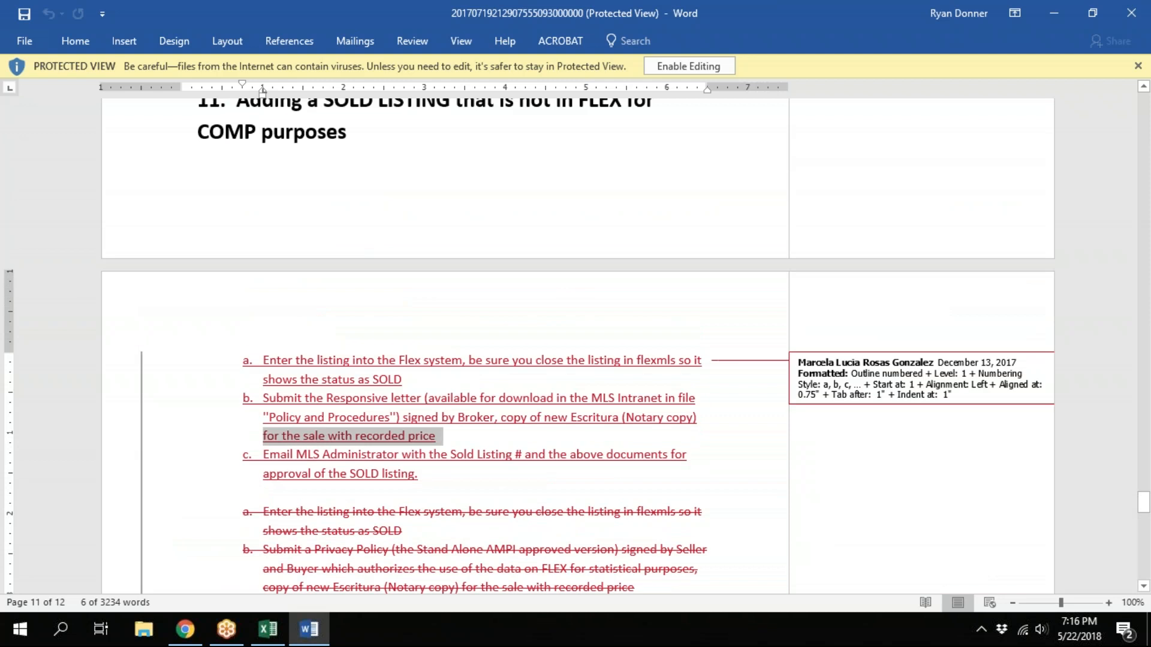
pyautogui.scroll(1, 513, 210)
pyautogui.doubleClick(201, 175)
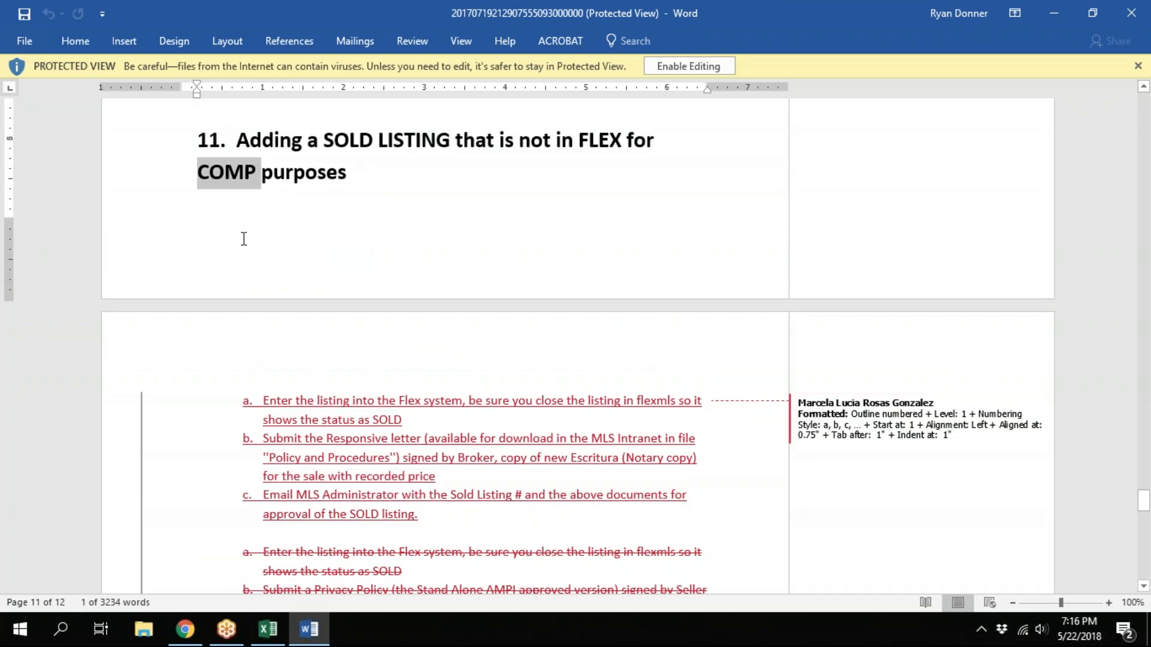
pyautogui.scroll(-5, 244, 238)
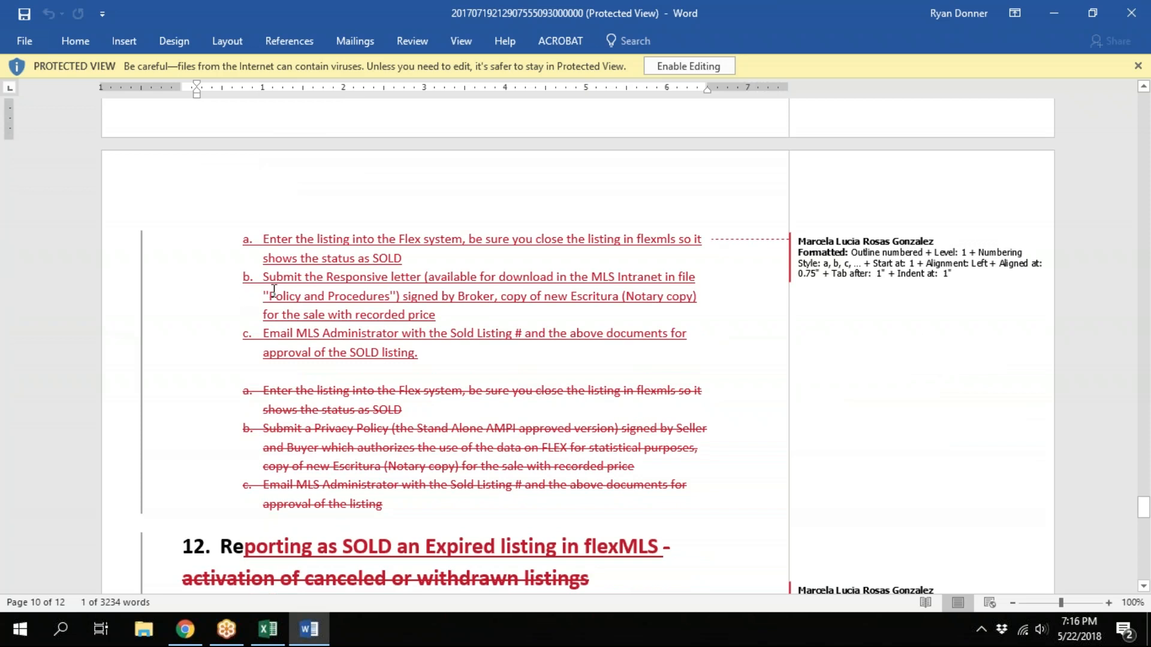
# Read section 12 on reporting an expired listing as SOLD and section 13 on re-activating canceled or withdrawn listings
pyautogui.moveTo(376, 287)
pyautogui.click(1143, 383)
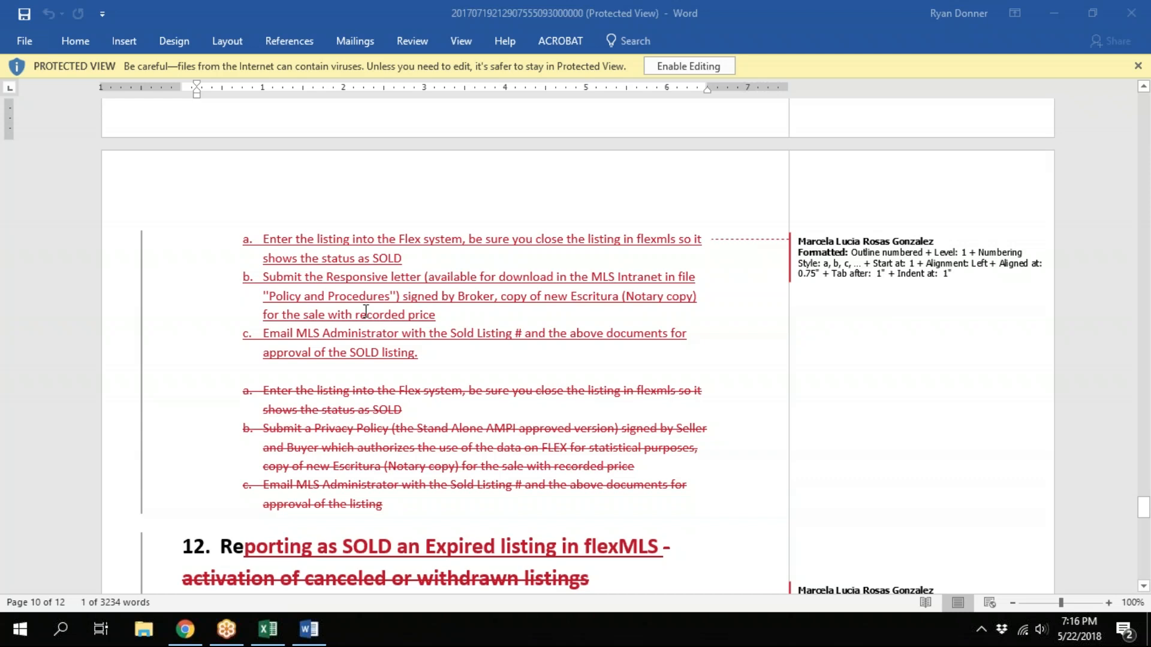
pyautogui.scroll(-1, 203, 305)
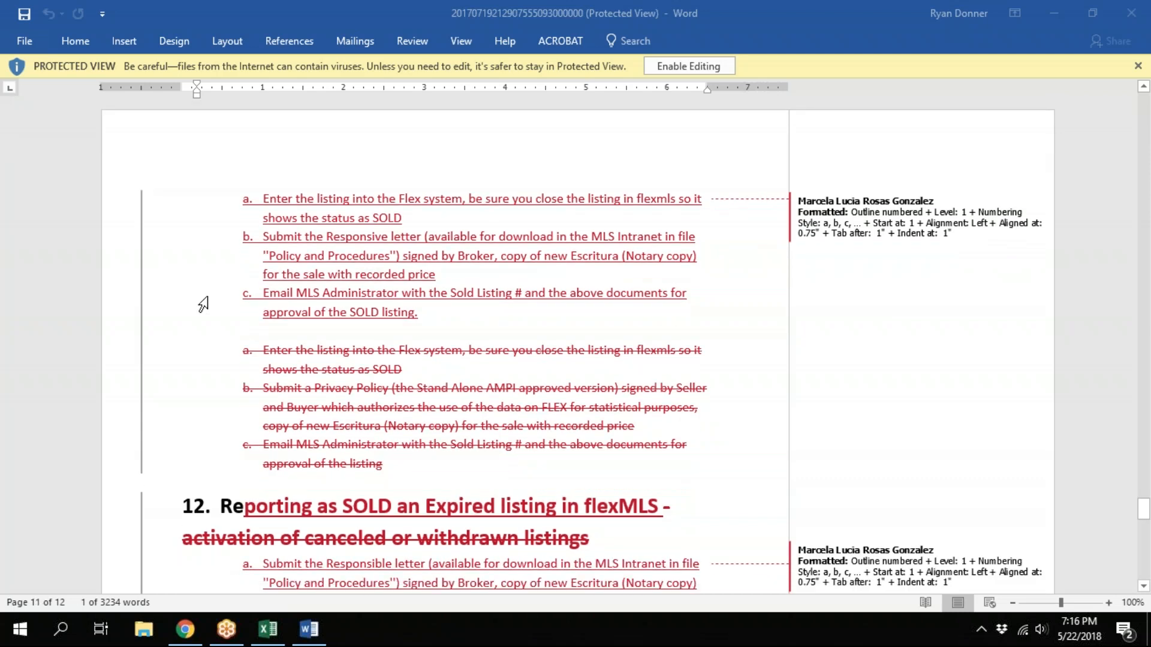
pyautogui.scroll(-1, 204, 305)
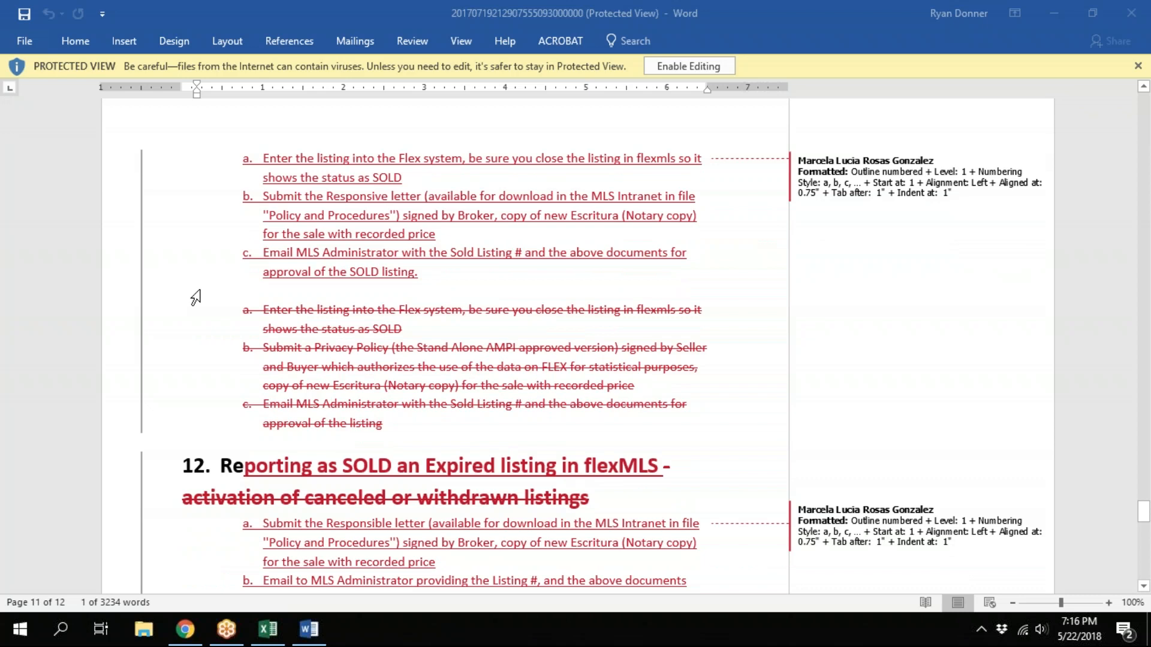
pyautogui.scroll(-6, 195, 298)
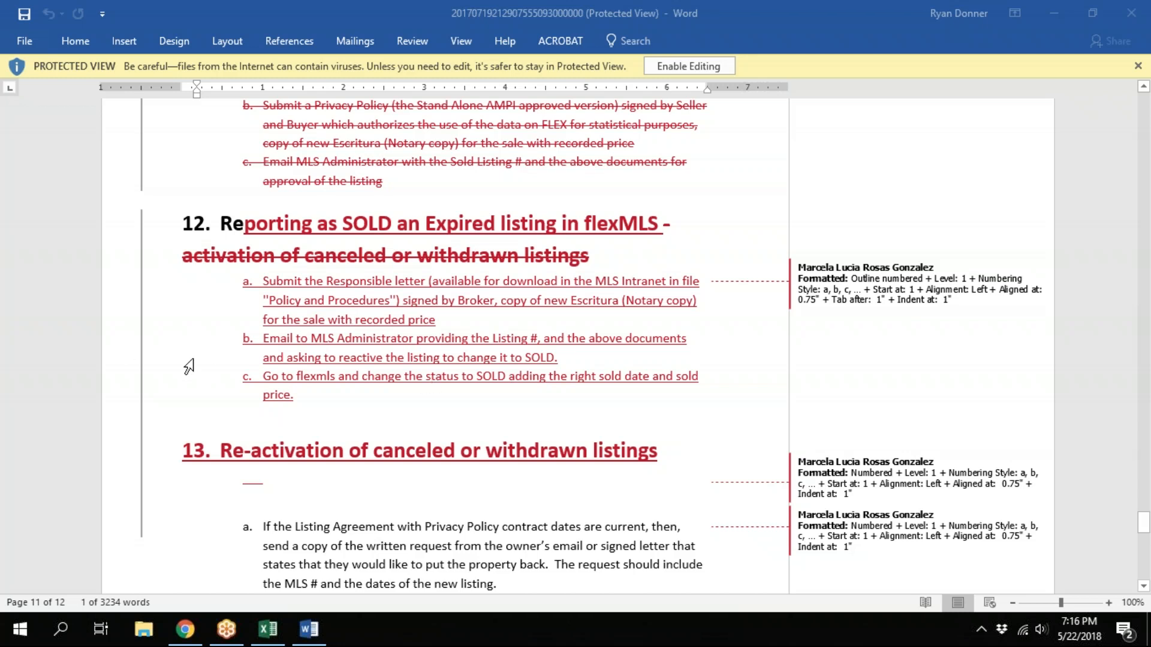
pyautogui.scroll(-3, 188, 365)
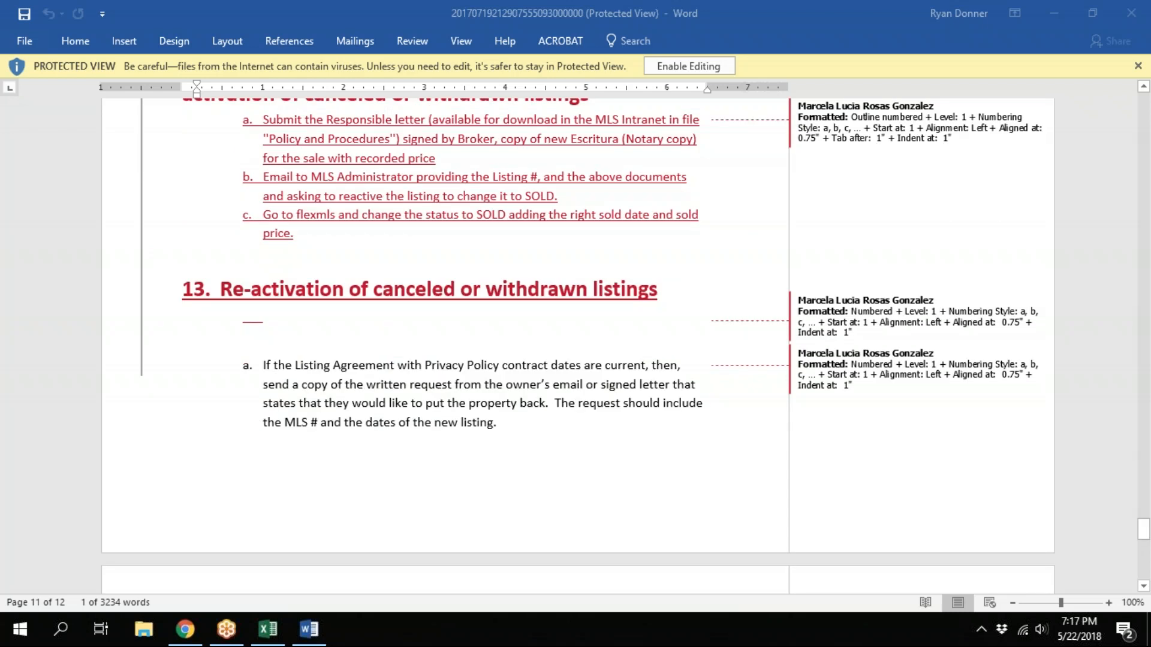
pyautogui.scroll(-1, 626, 332)
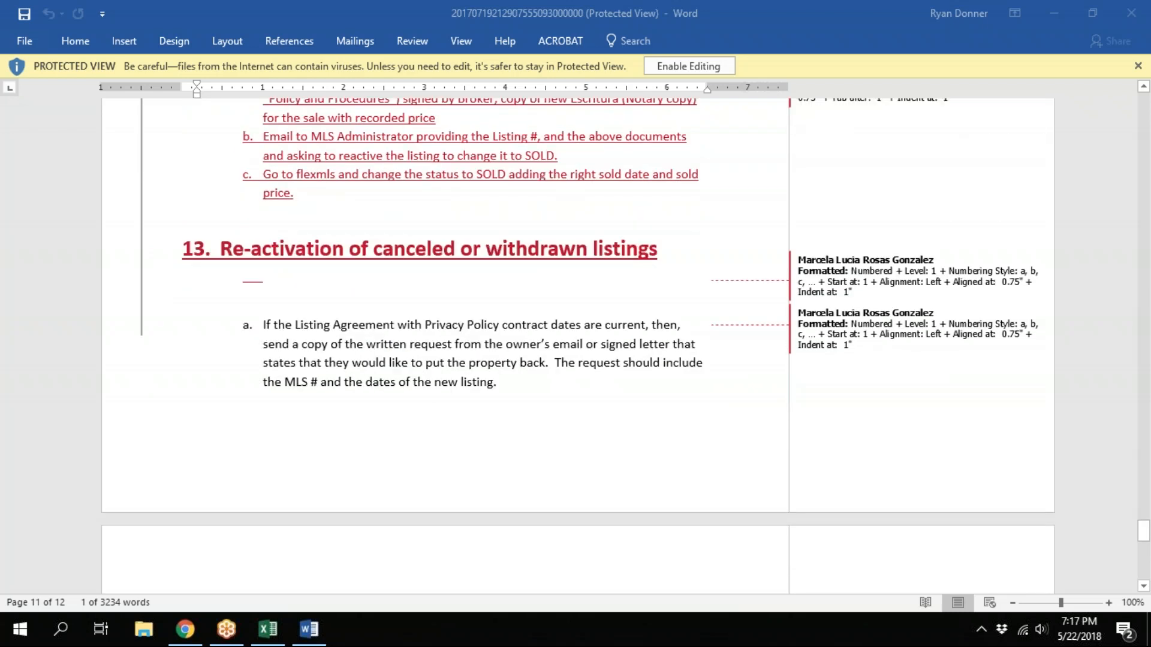
pyautogui.scroll(-4, 576, 346)
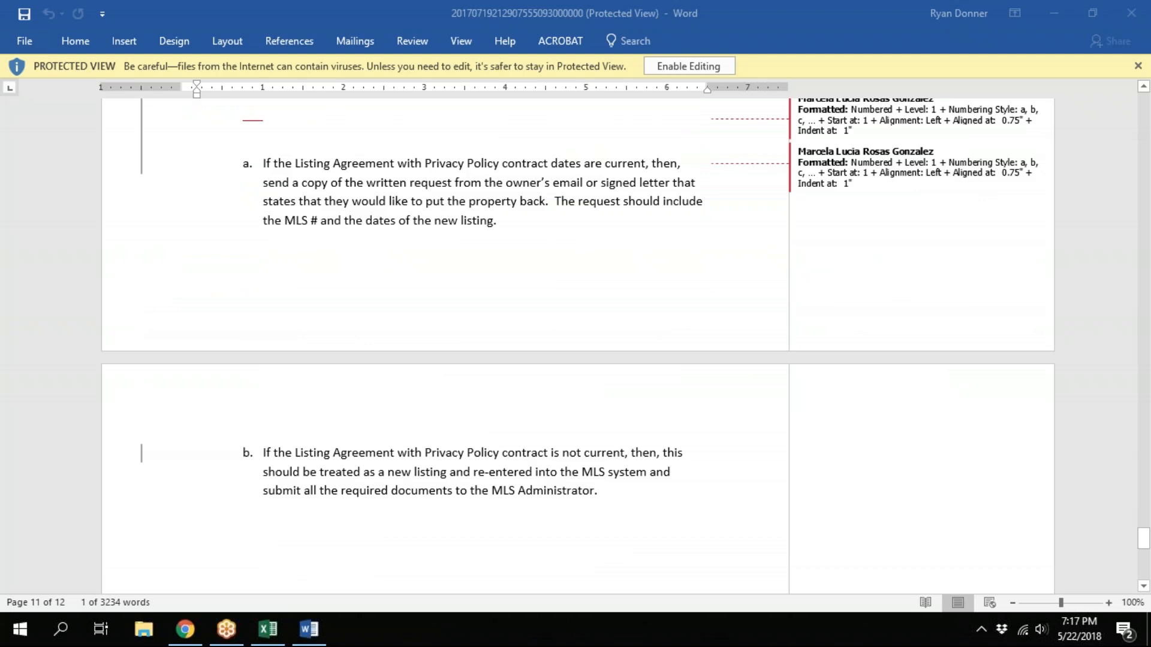
# Return to section 11 and highlight step a about entering the listing into the Flex system and closing it as SOLD
pyautogui.scroll(1, 576, 346)
pyautogui.scroll(3, 576, 346)
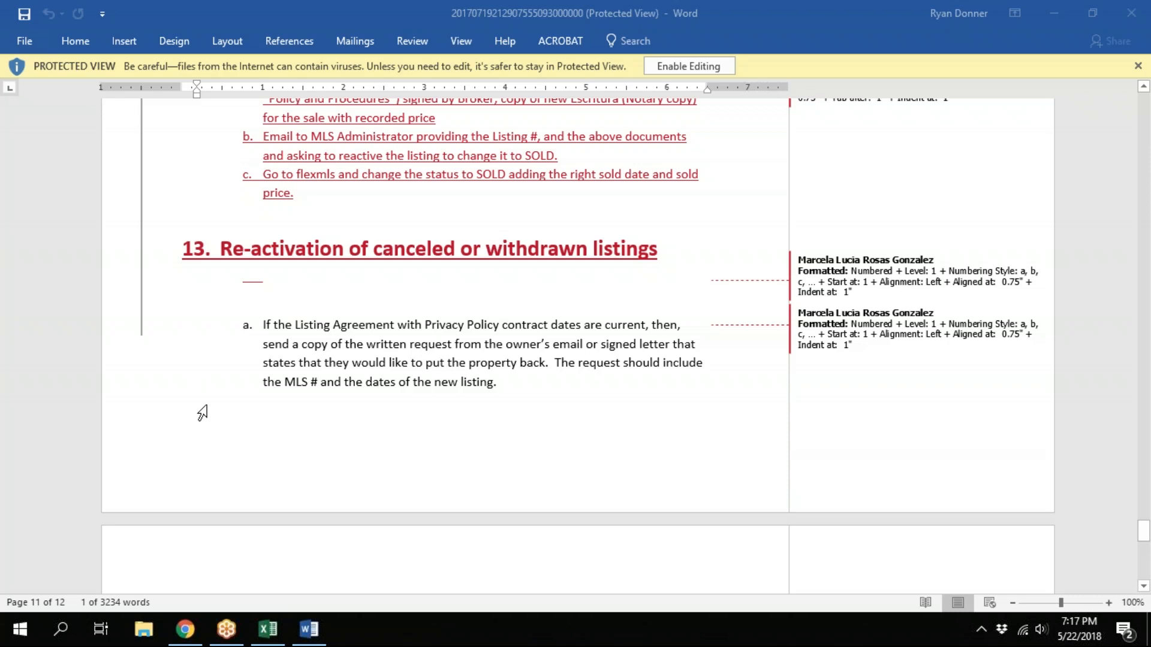
pyautogui.scroll(6, 202, 413)
pyautogui.scroll(7, 202, 413)
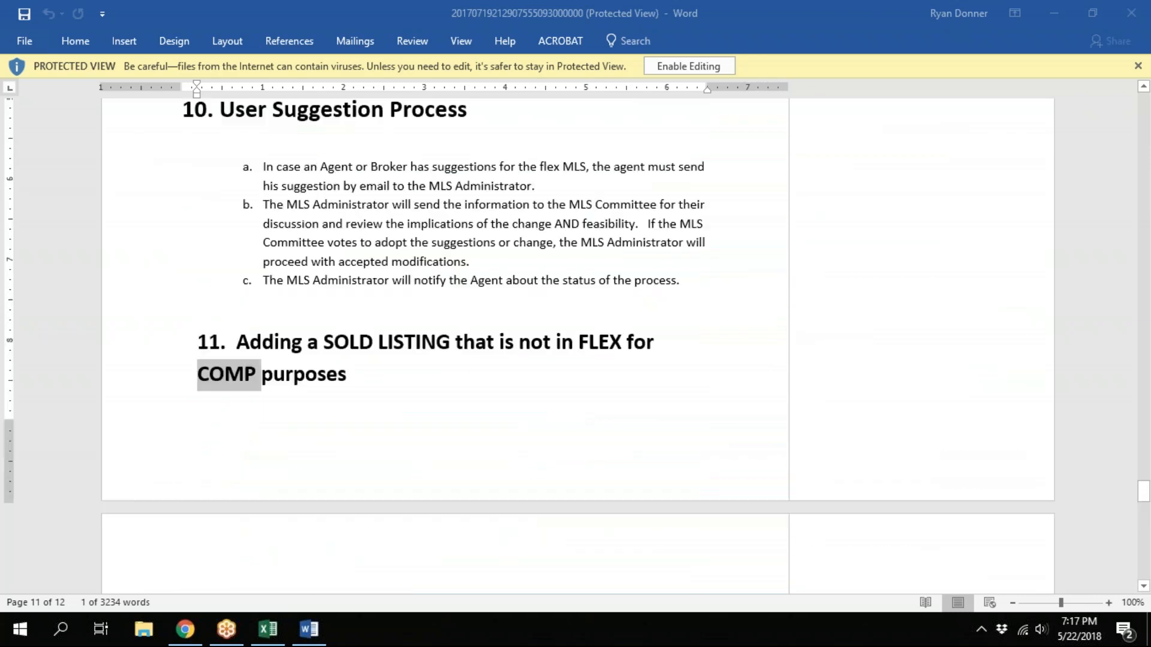
pyautogui.scroll(1, 445, 340)
pyautogui.scroll(-5, 259, 438)
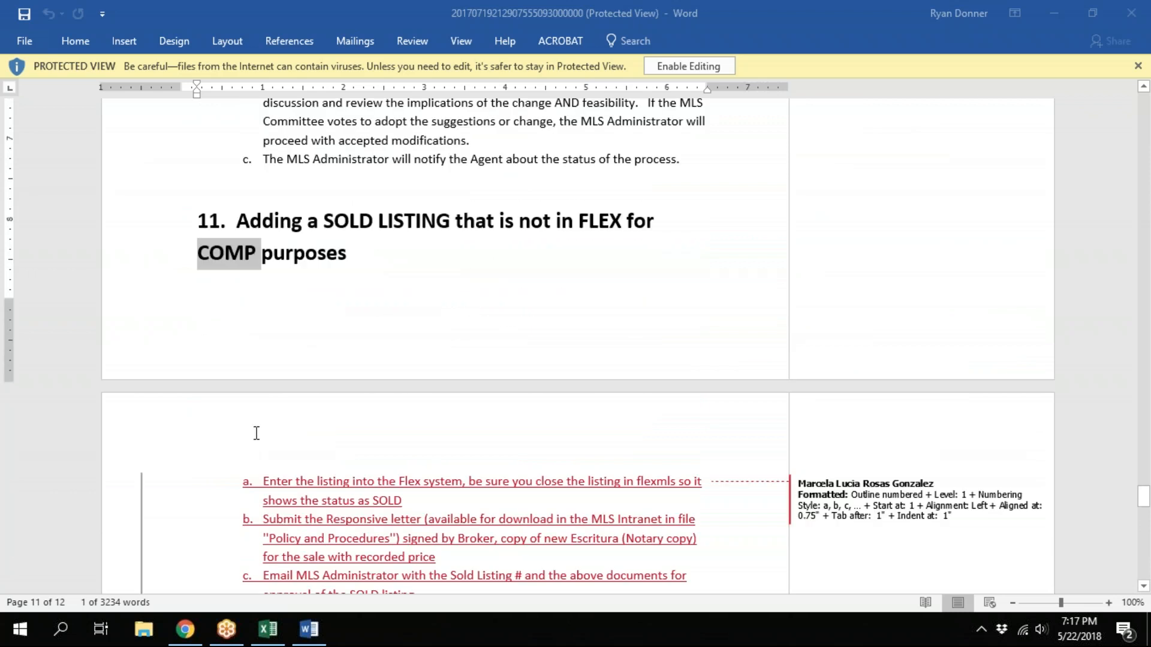
pyautogui.scroll(-2, 389, 201)
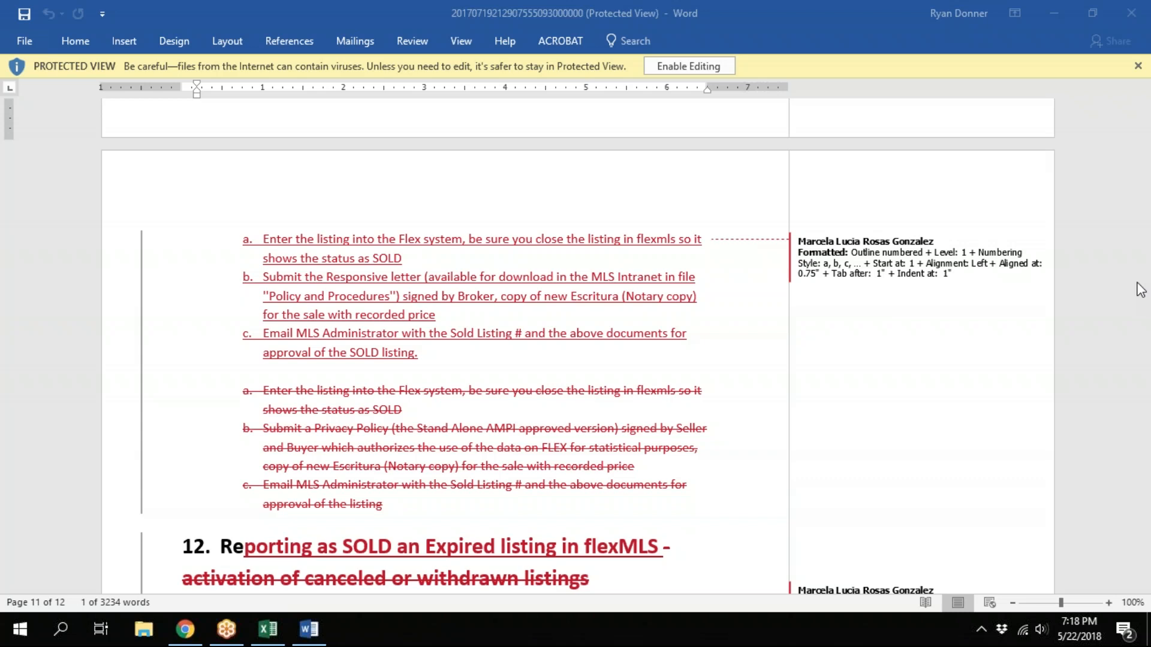
pyautogui.scroll(3, 989, 361)
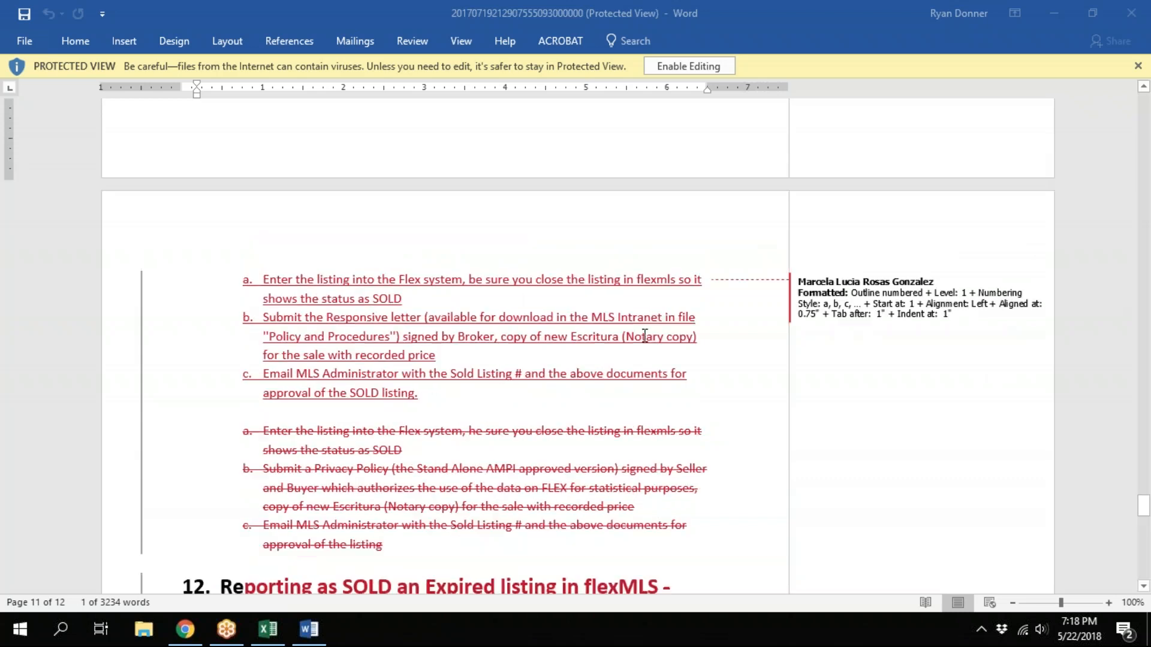
pyautogui.scroll(-1, 644, 348)
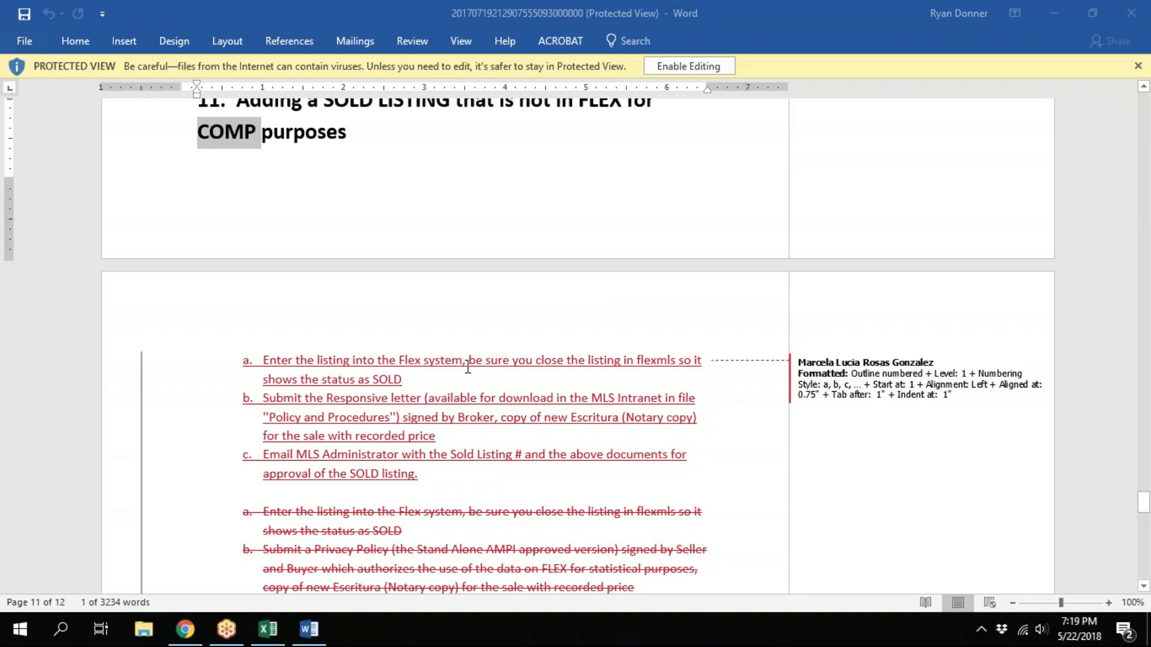
pyautogui.tripleClick(428, 380)
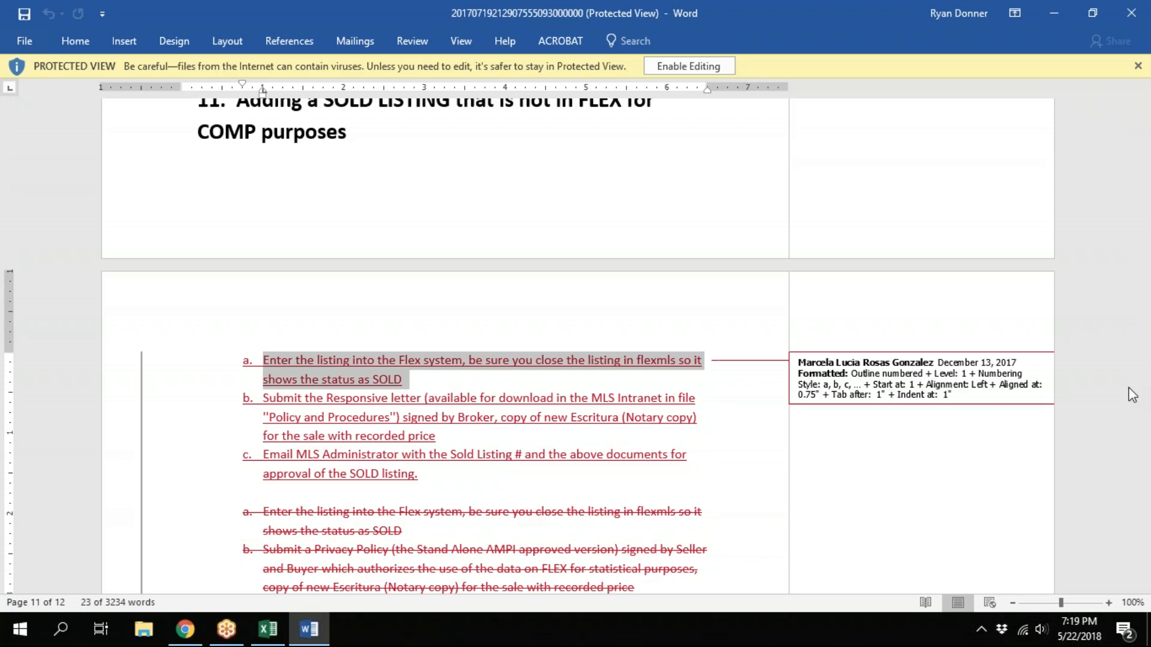
pyautogui.click(1146, 385)
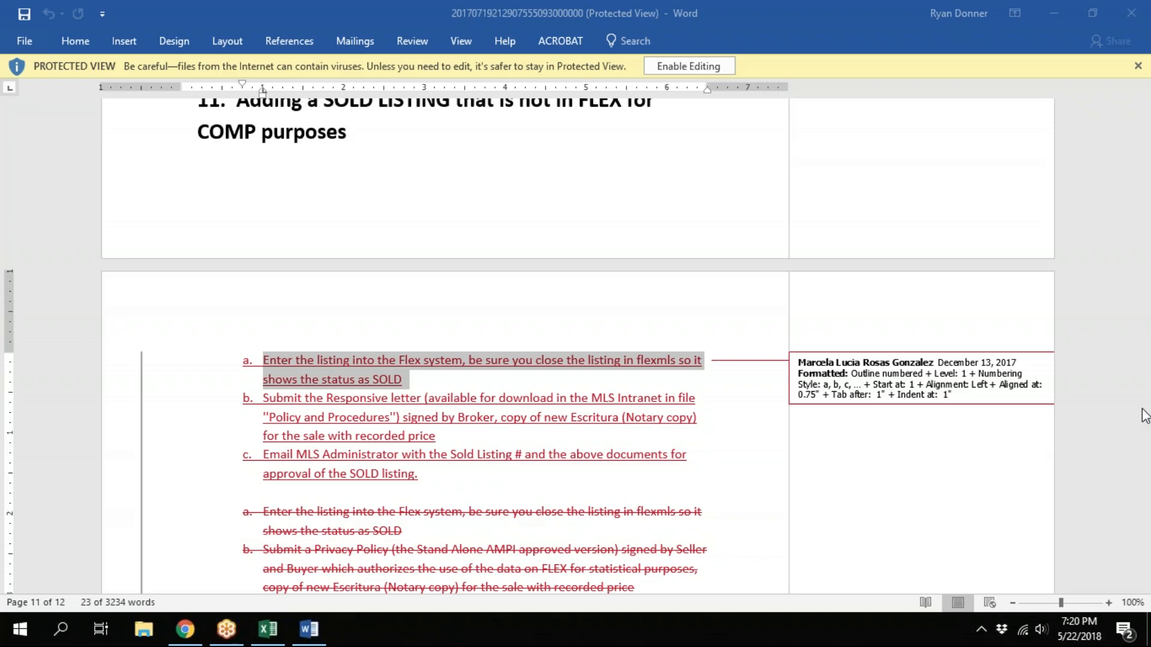
# Switch to flexmls in Chrome and locate the MLS Intranet entry under Daily Functions, staying on the MLS Intranet page
pyautogui.click(185, 629)
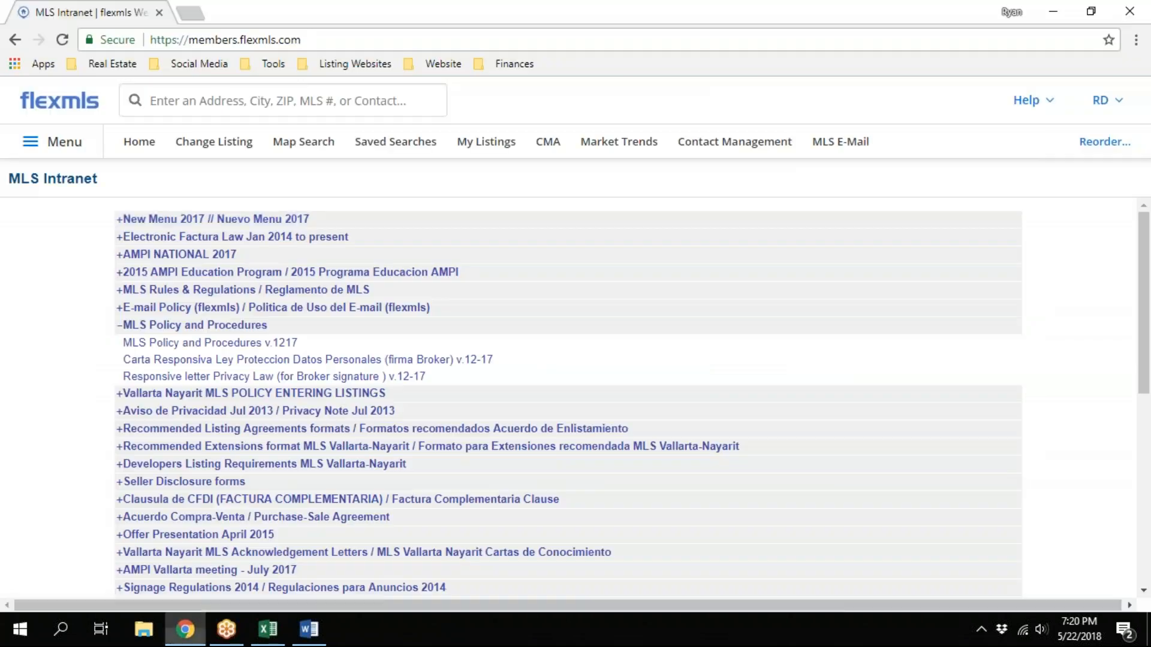
pyautogui.click(48, 147)
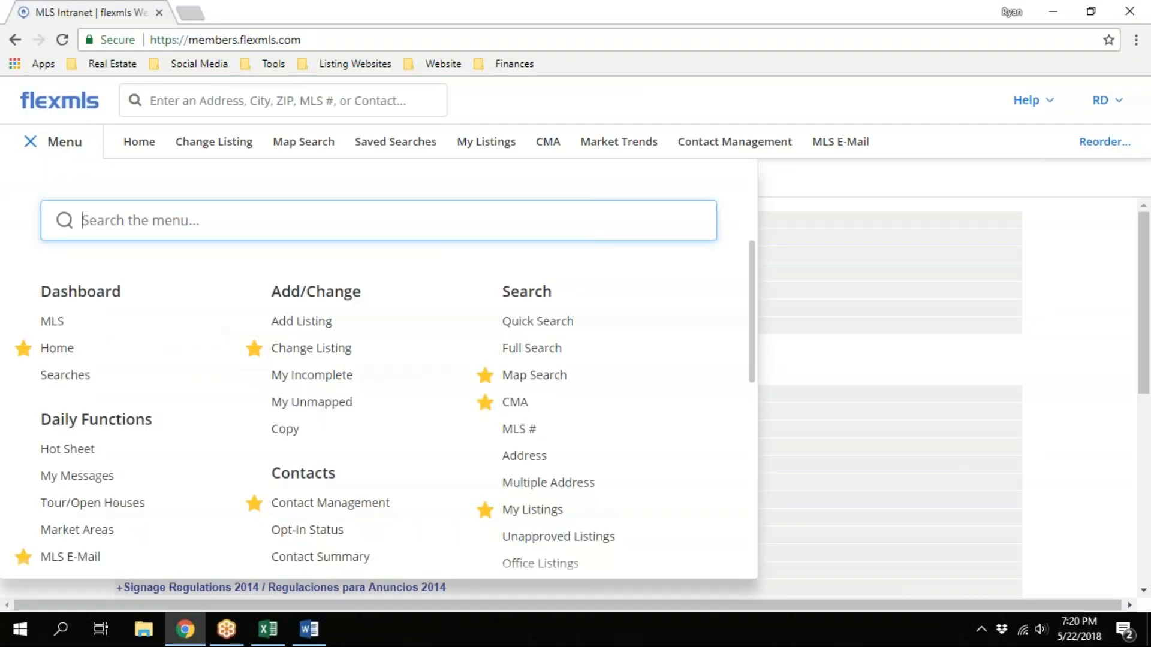
pyautogui.scroll(-3, 56, 364)
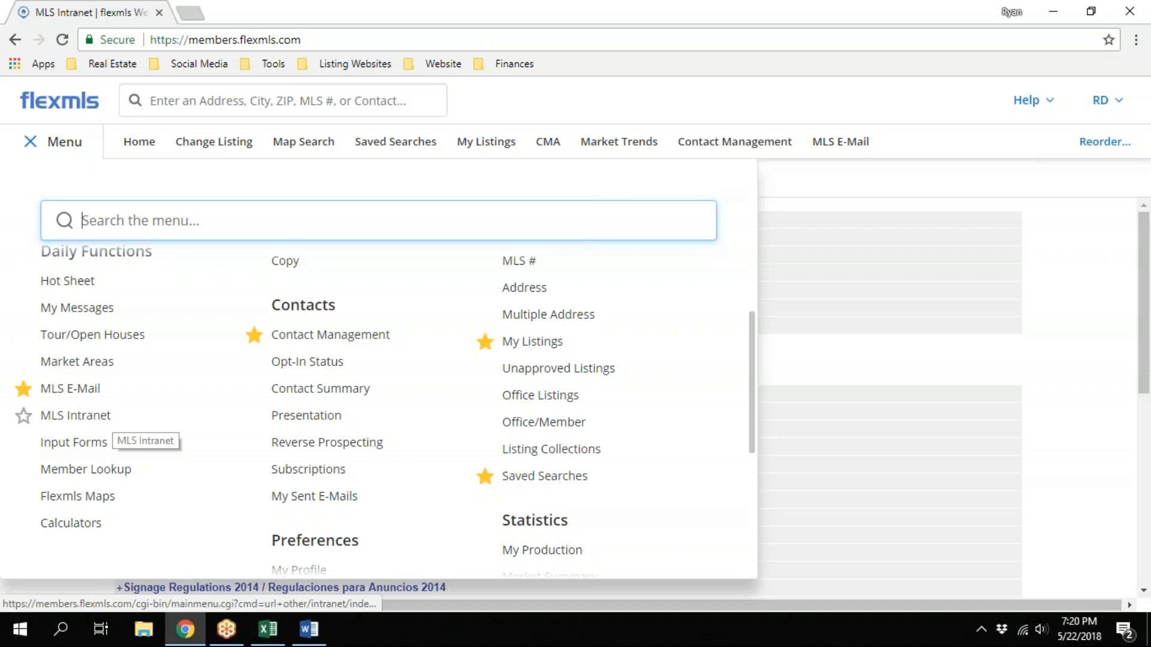
pyautogui.click(868, 183)
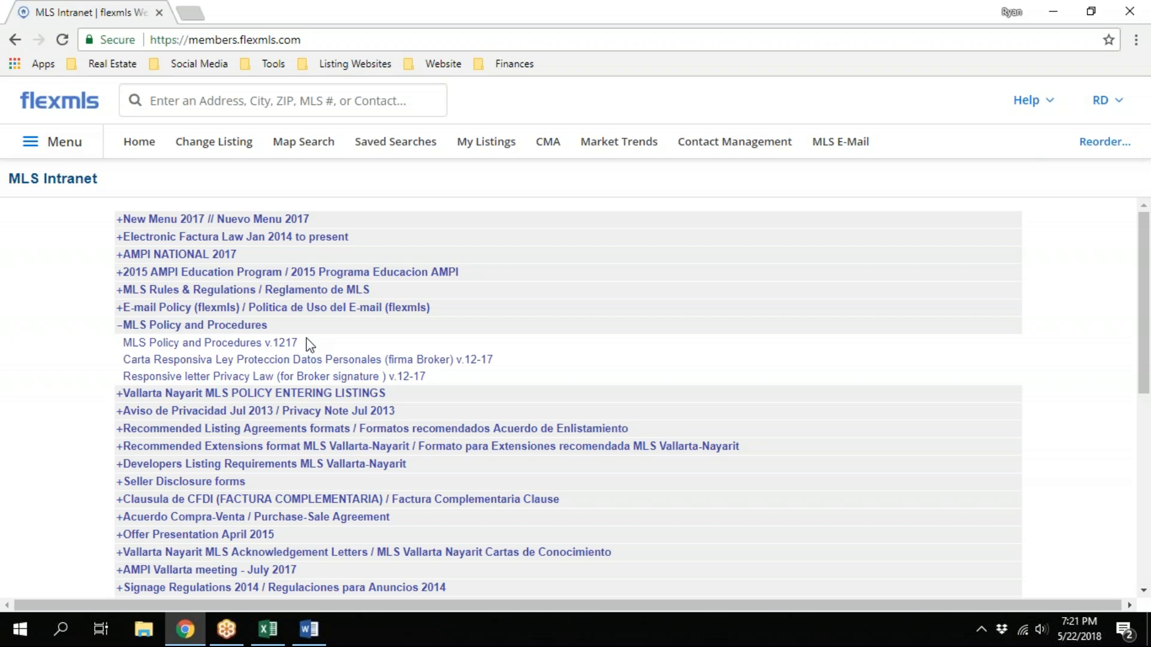
pyautogui.click(1144, 411)
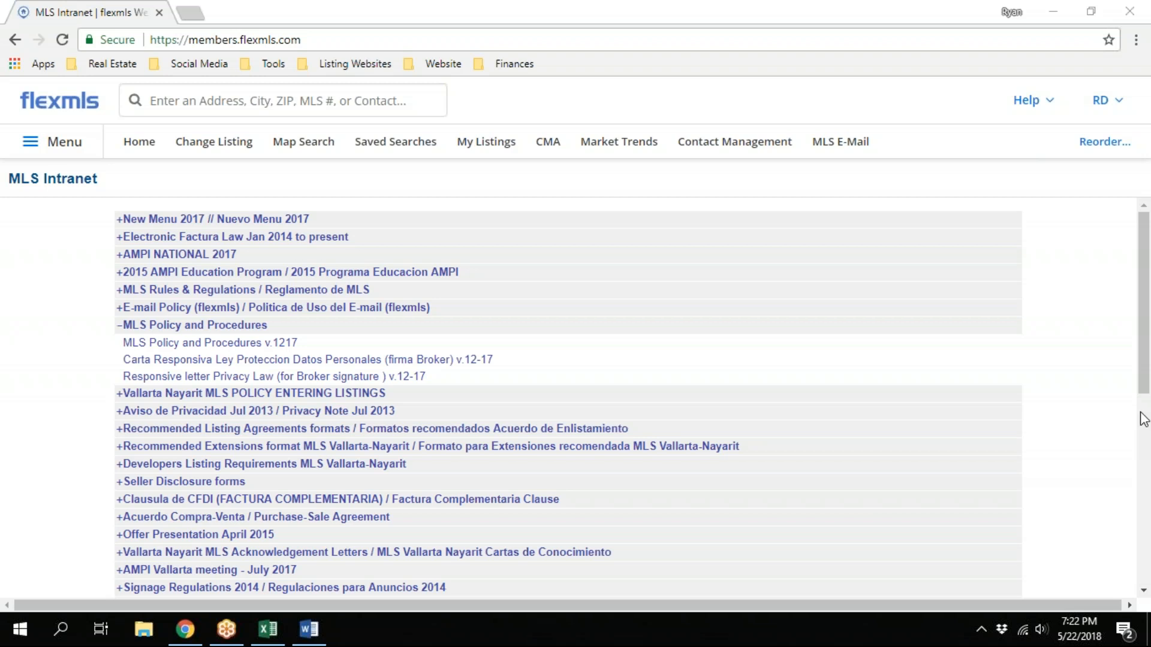
# Go to Change Listing, choose the first active listing and open its Close Listing status form
pyautogui.click(58, 144)
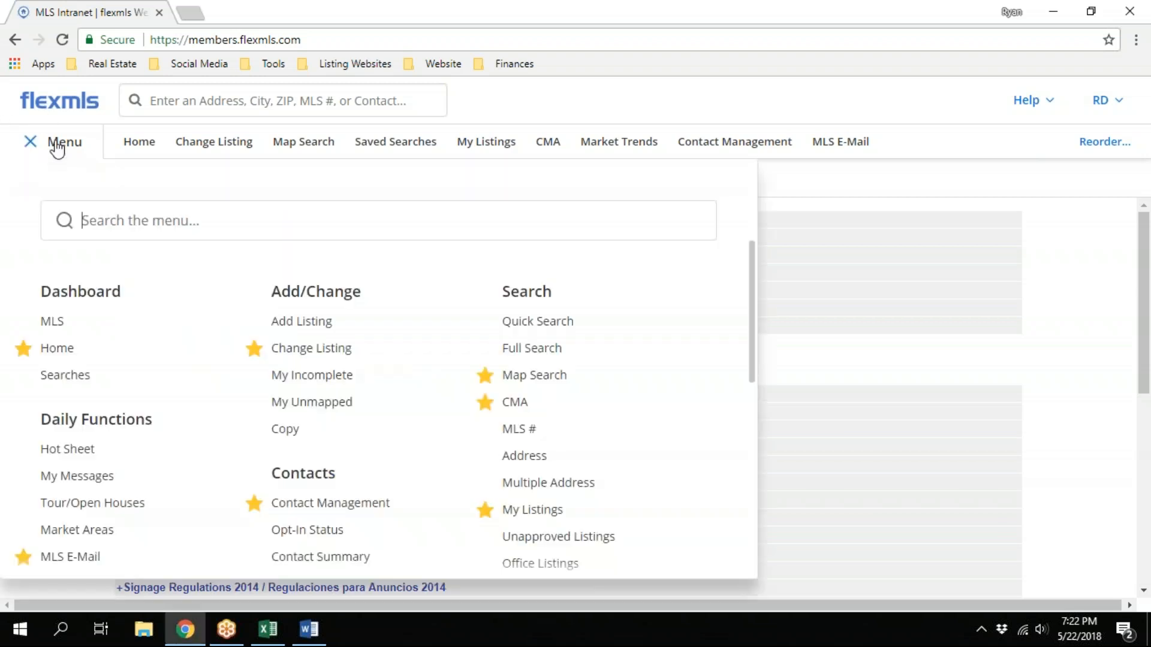
pyautogui.click(318, 349)
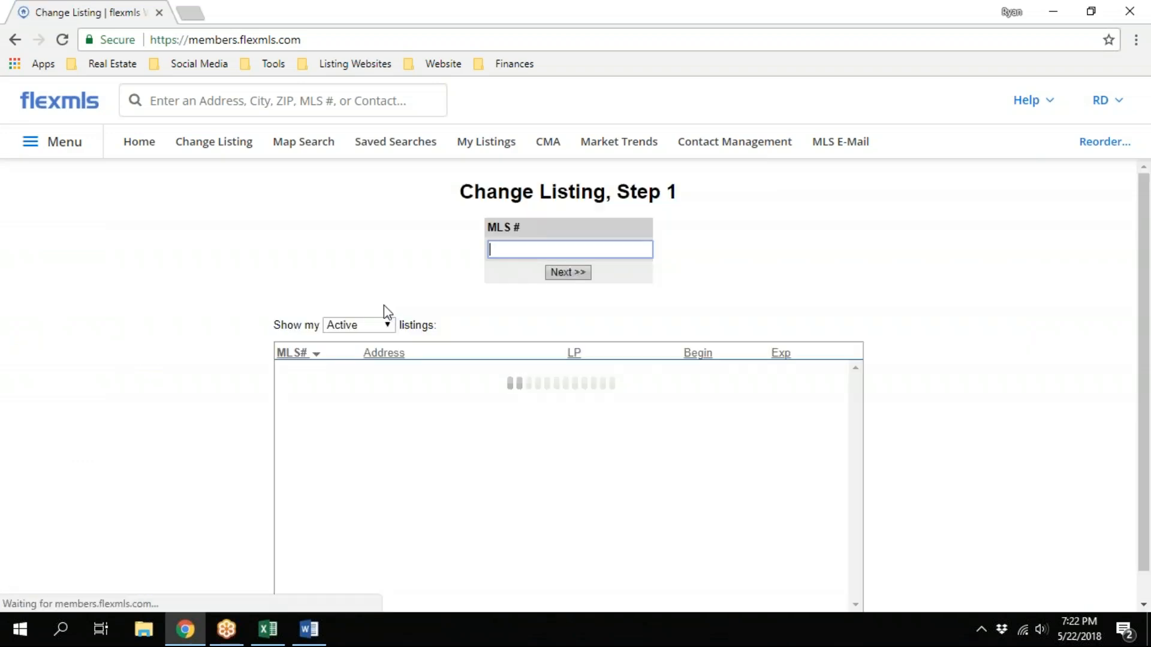
pyautogui.scroll(-1, 270, 332)
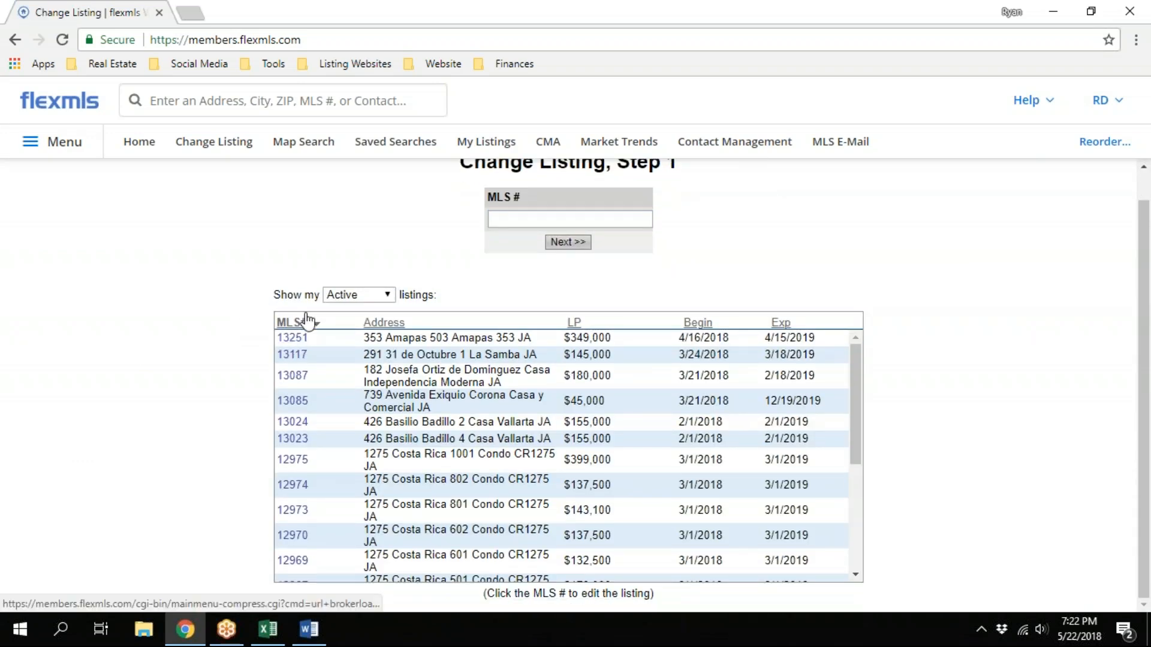
pyautogui.click(311, 327)
pyautogui.scroll(-4, 504, 336)
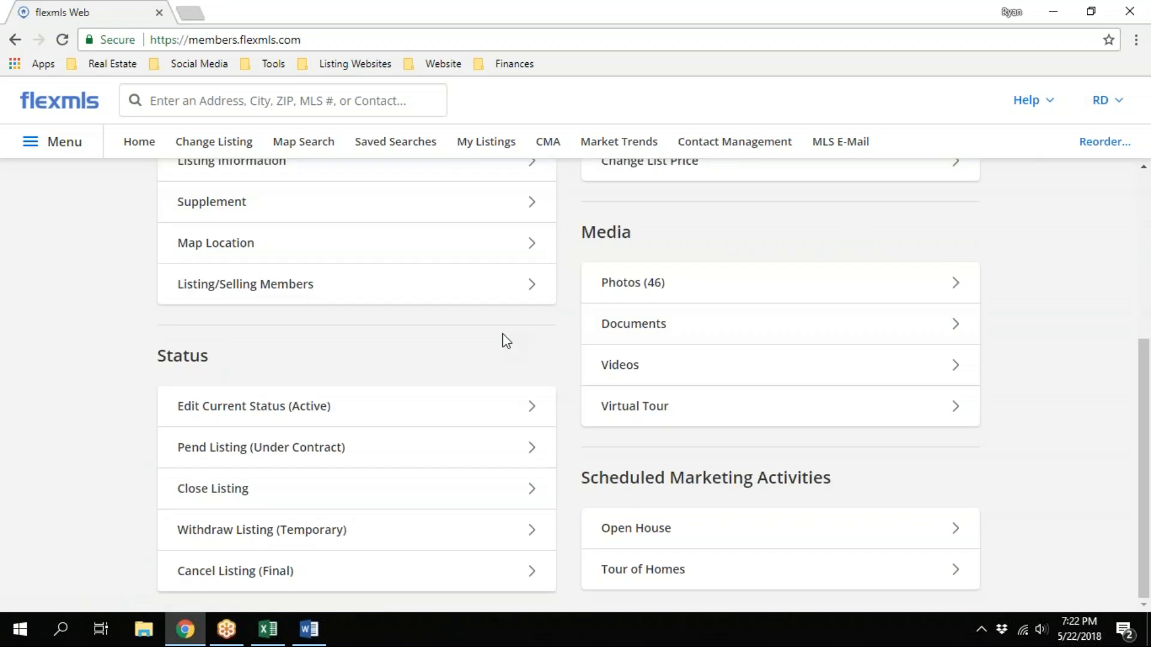
pyautogui.click(224, 498)
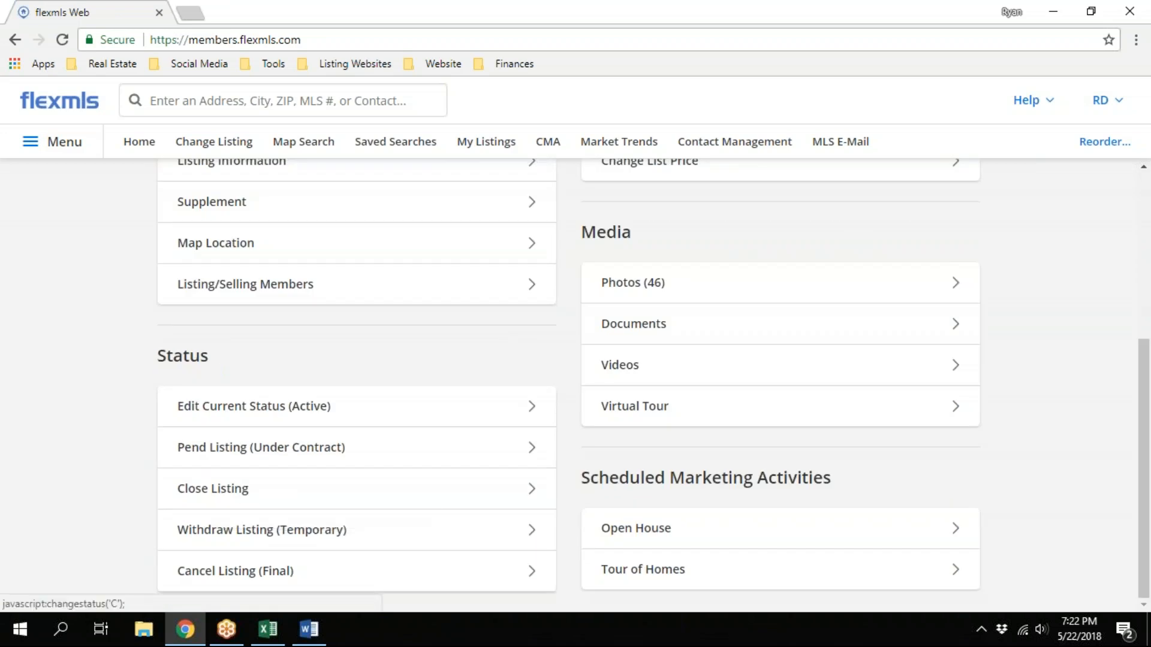
pyautogui.scroll(-3, 192, 388)
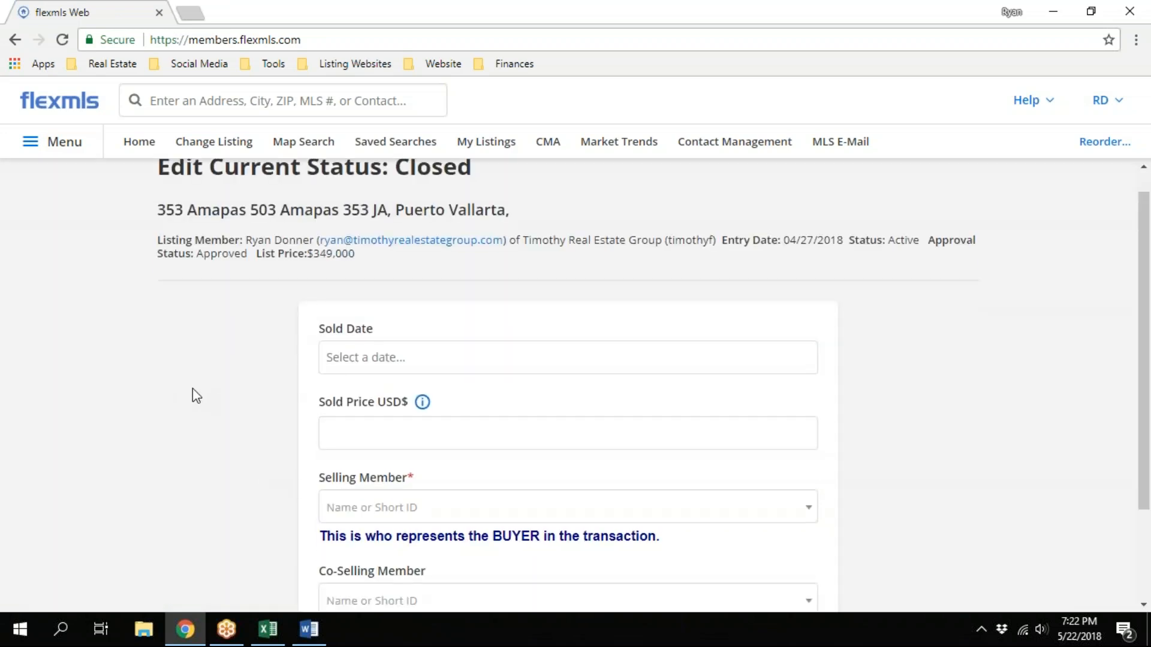
# Fill in the closing form with sold date 5/22/2018, sold price 300000 and Non AMPI member as the selling member
pyautogui.click(372, 232)
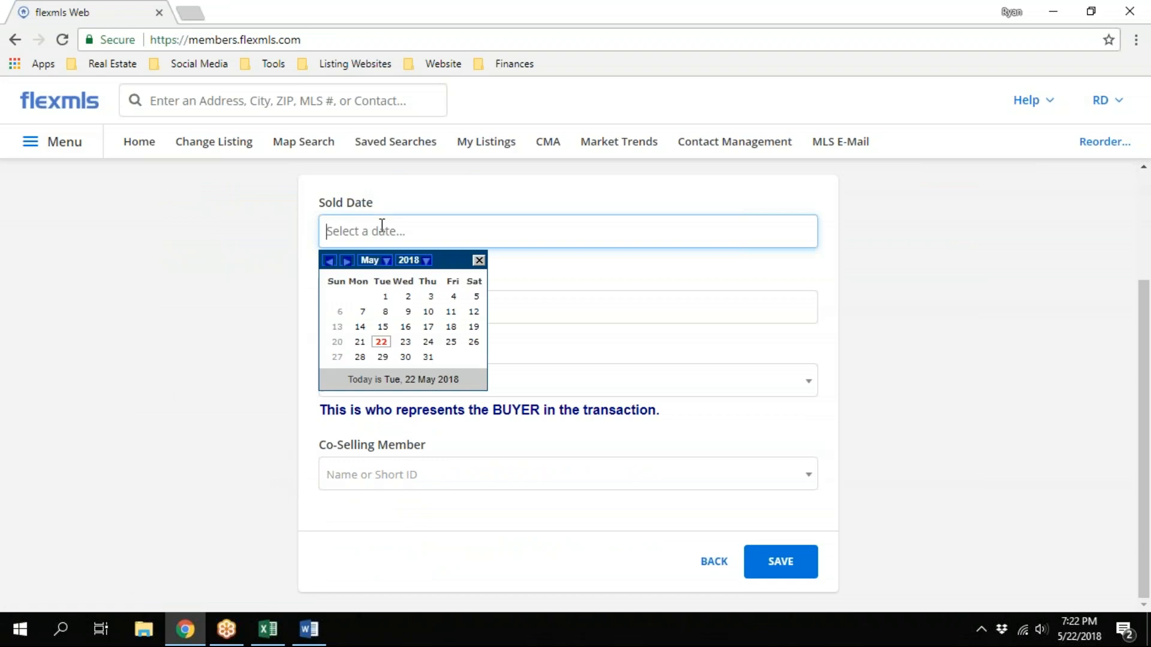
pyautogui.click(380, 343)
pyautogui.click(327, 307)
pyautogui.write('300000')
pyautogui.click(356, 387)
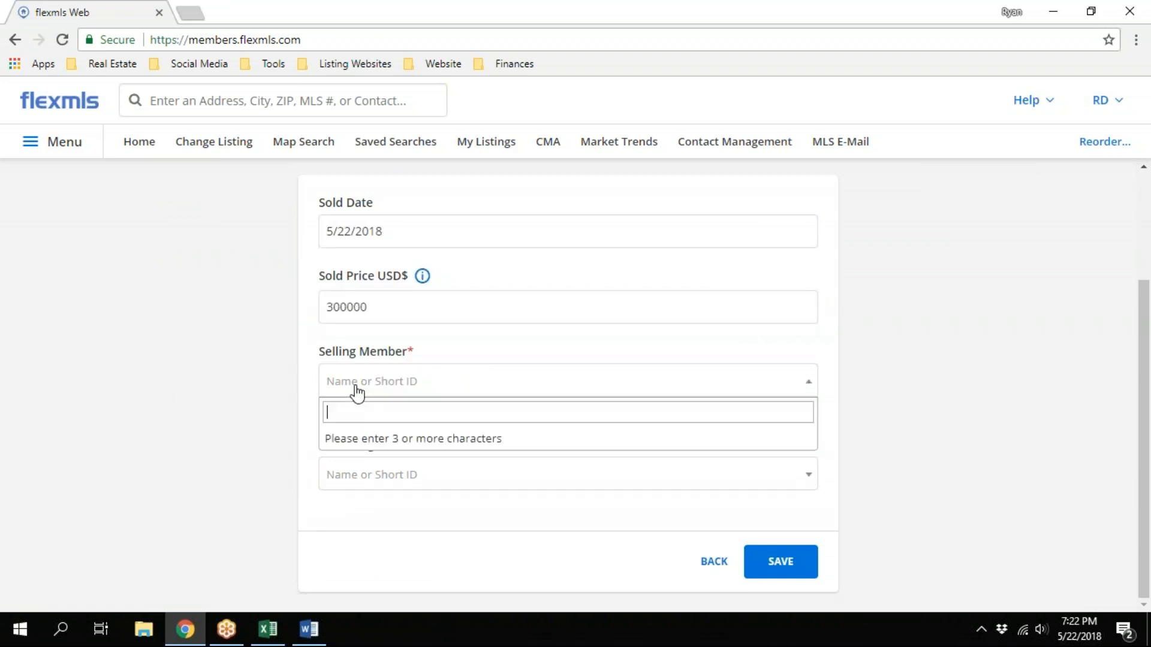
pyautogui.write('non')
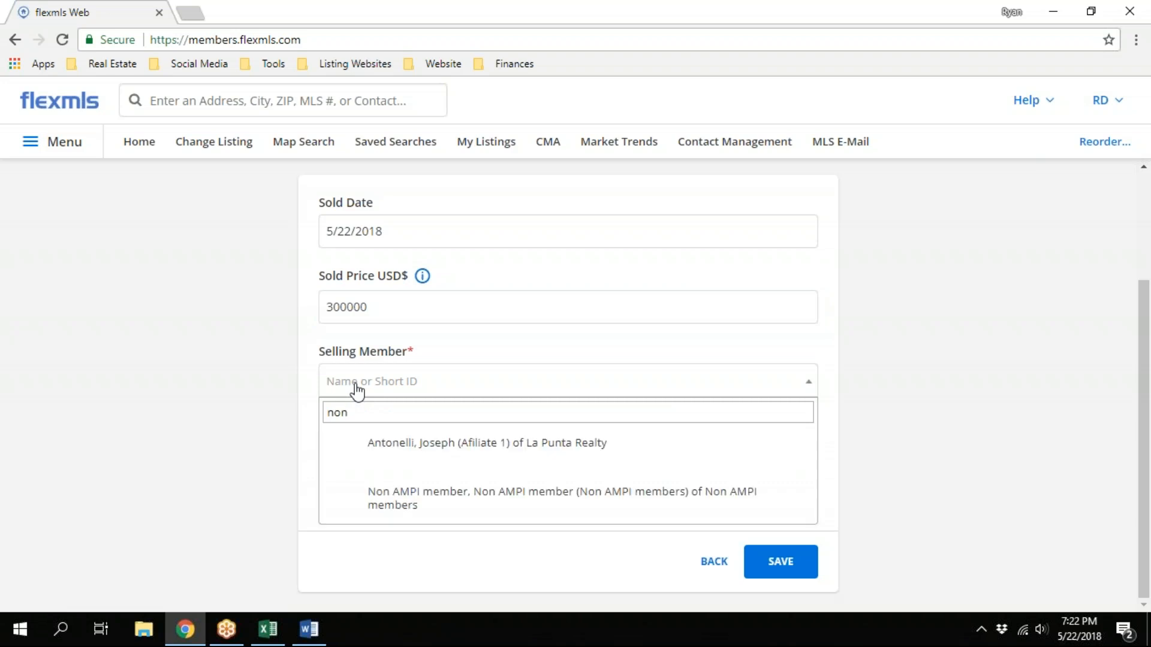
pyautogui.click(398, 504)
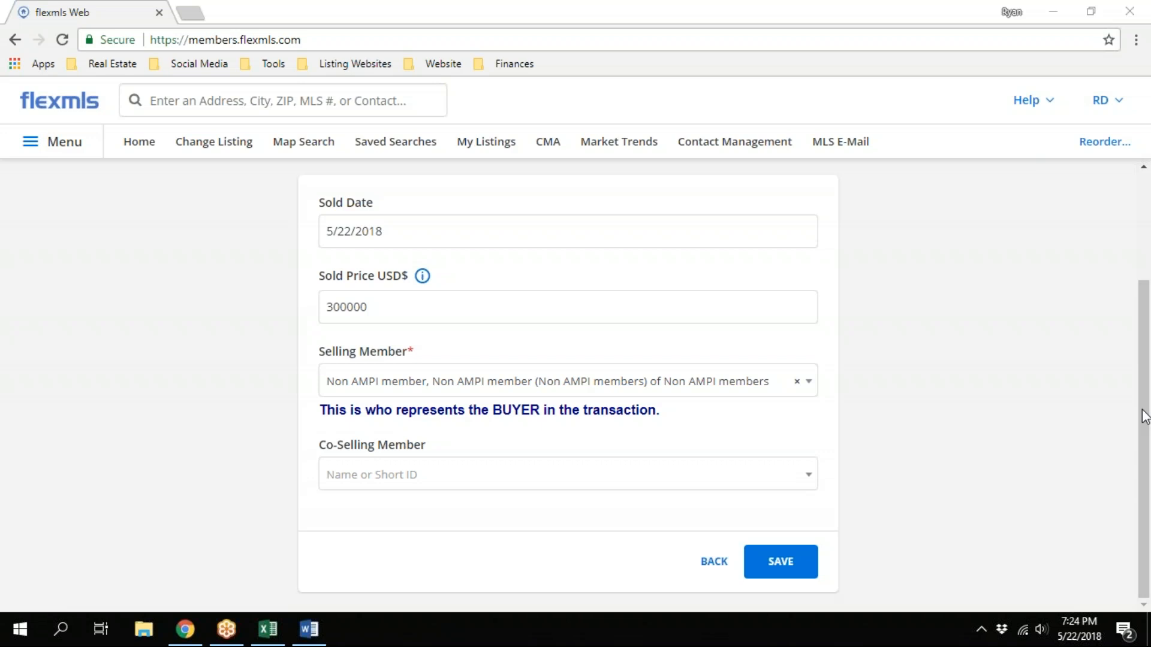
# Switch back to Word and review the section 11 heading and steps for adding a sold listing for COMP purposes
pyautogui.click(309, 628)
pyautogui.scroll(1, 434, 405)
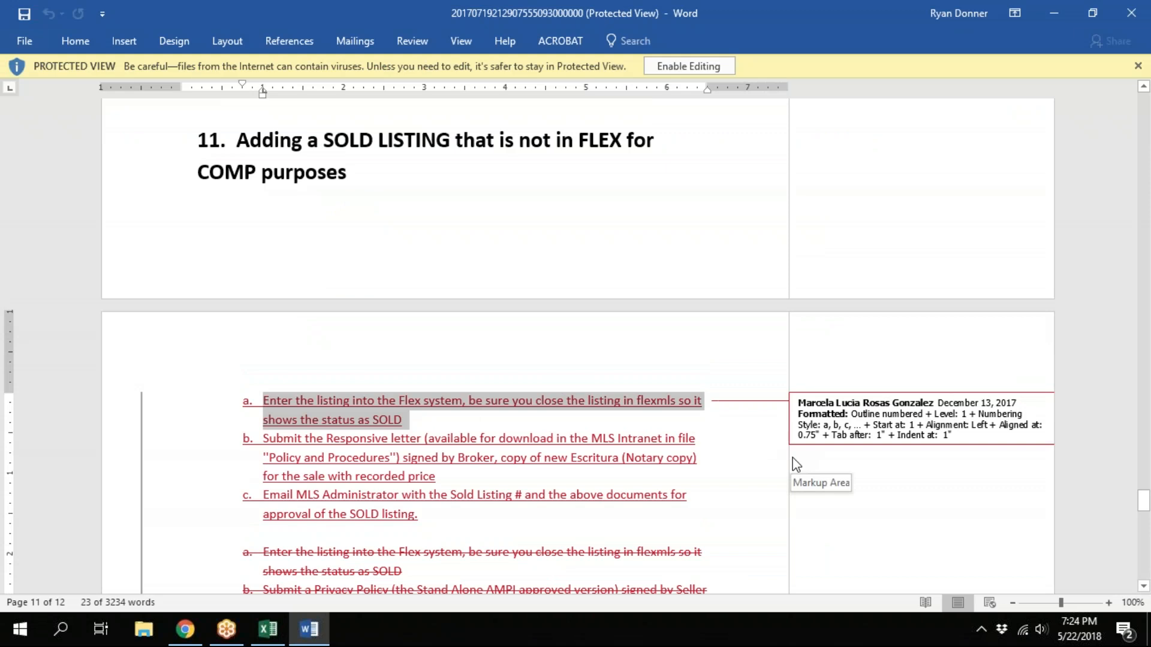
pyautogui.click(1143, 408)
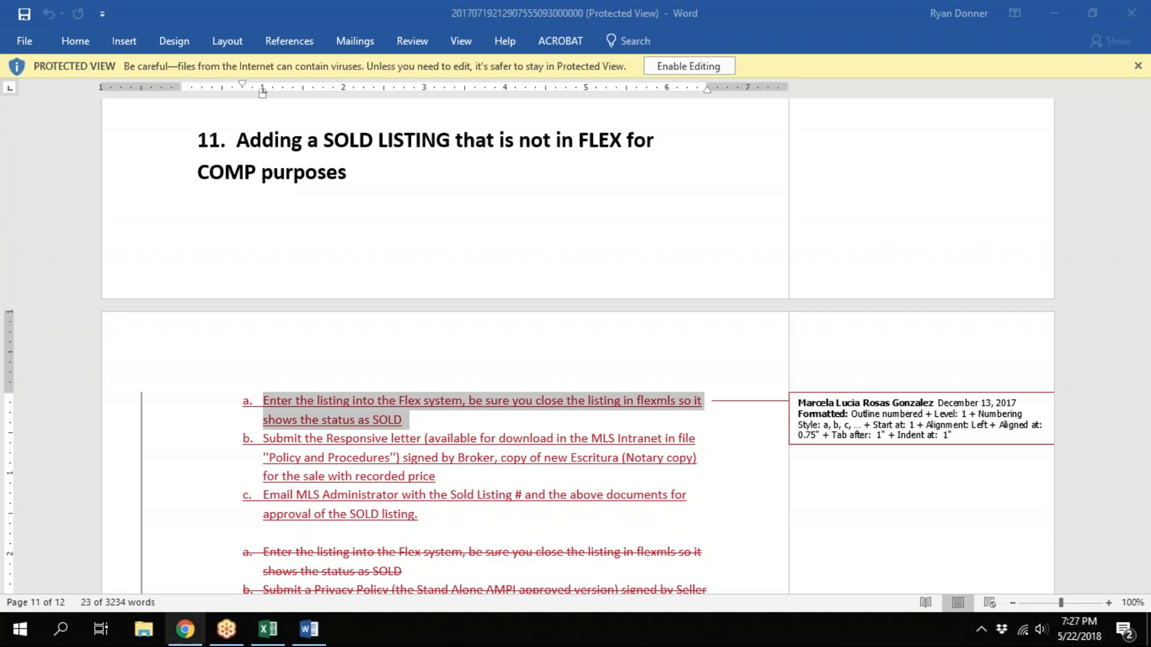
# Return to flexmls in Chrome and open the MLS Intranet page, leaving the closing form unsaved
pyautogui.click(185, 629)
pyautogui.click(60, 144)
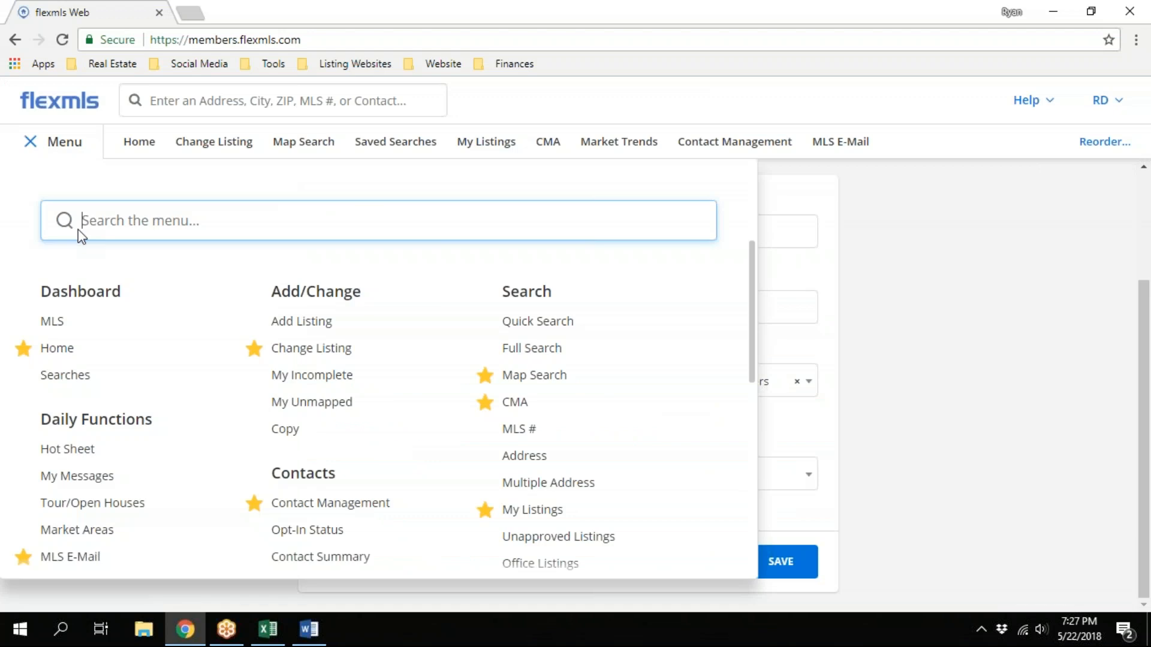
pyautogui.scroll(-3, 163, 382)
pyautogui.click(855, 269)
pyautogui.click(62, 142)
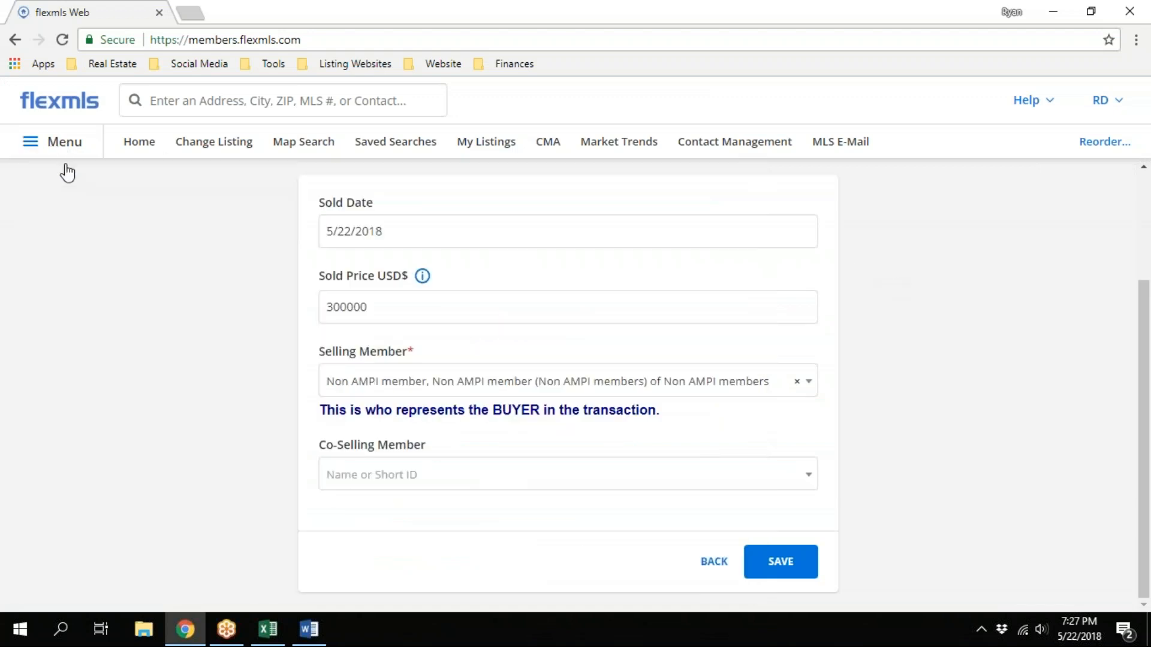
pyautogui.click(99, 415)
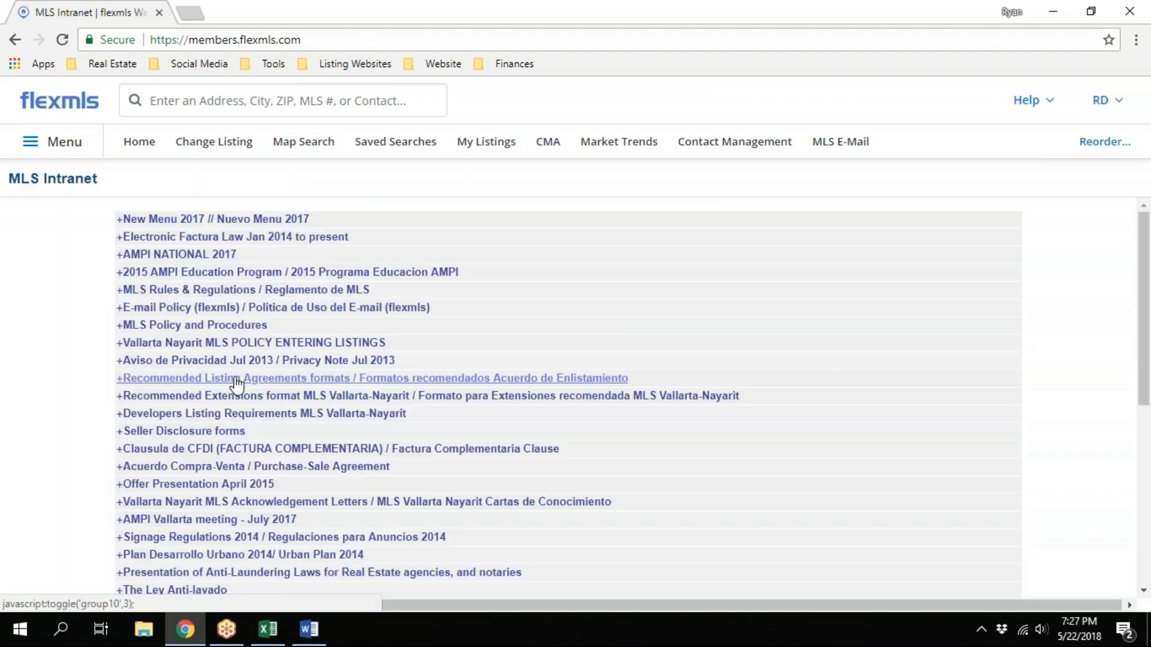
# Expand the MLS Policy and Procedures and Developers Listing Requirements sections of the MLS Intranet and open Developer Requirements V12-14
pyautogui.scroll(-1, 237, 384)
pyautogui.scroll(1, 252, 336)
pyautogui.click(255, 325)
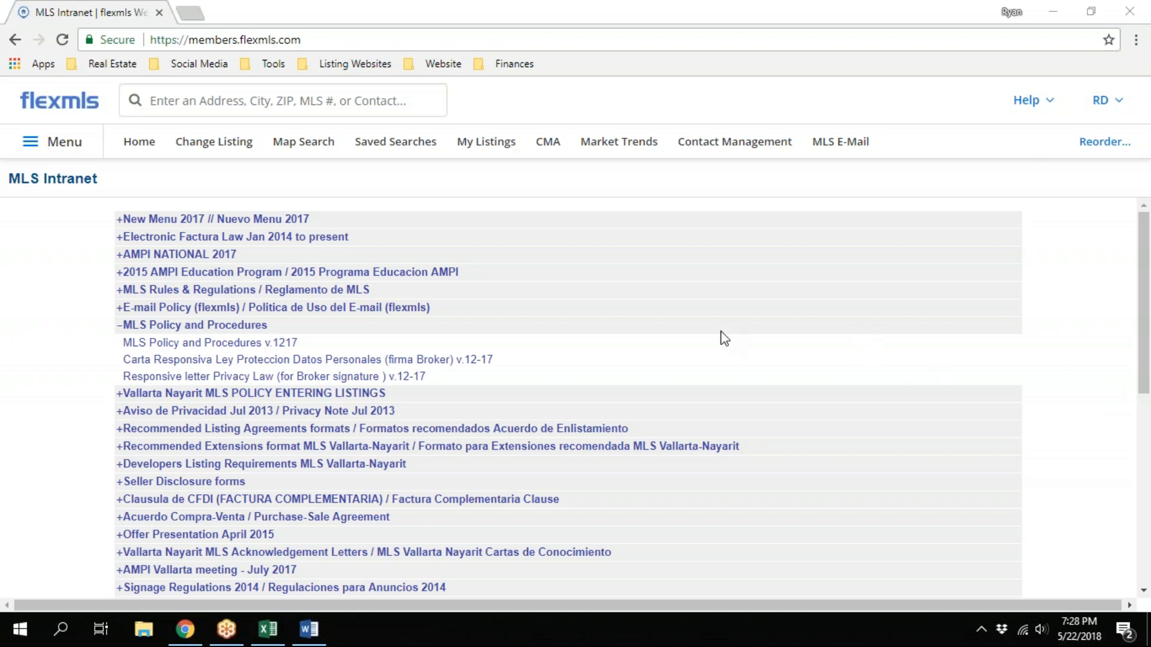
pyautogui.click(259, 468)
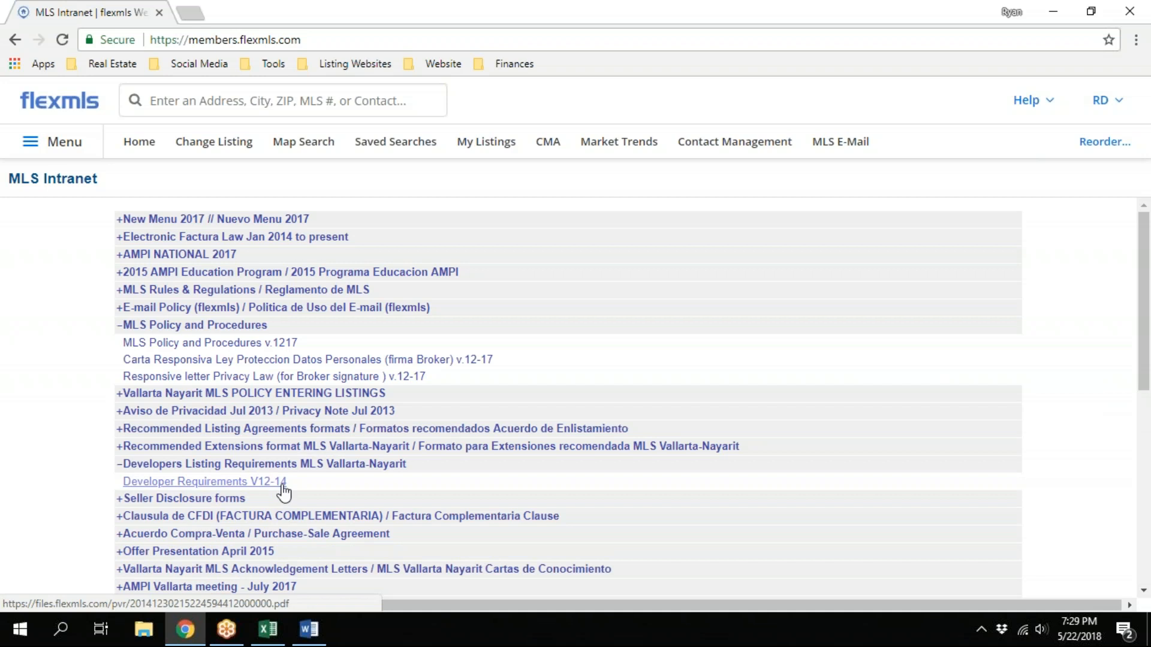
pyautogui.click(281, 484)
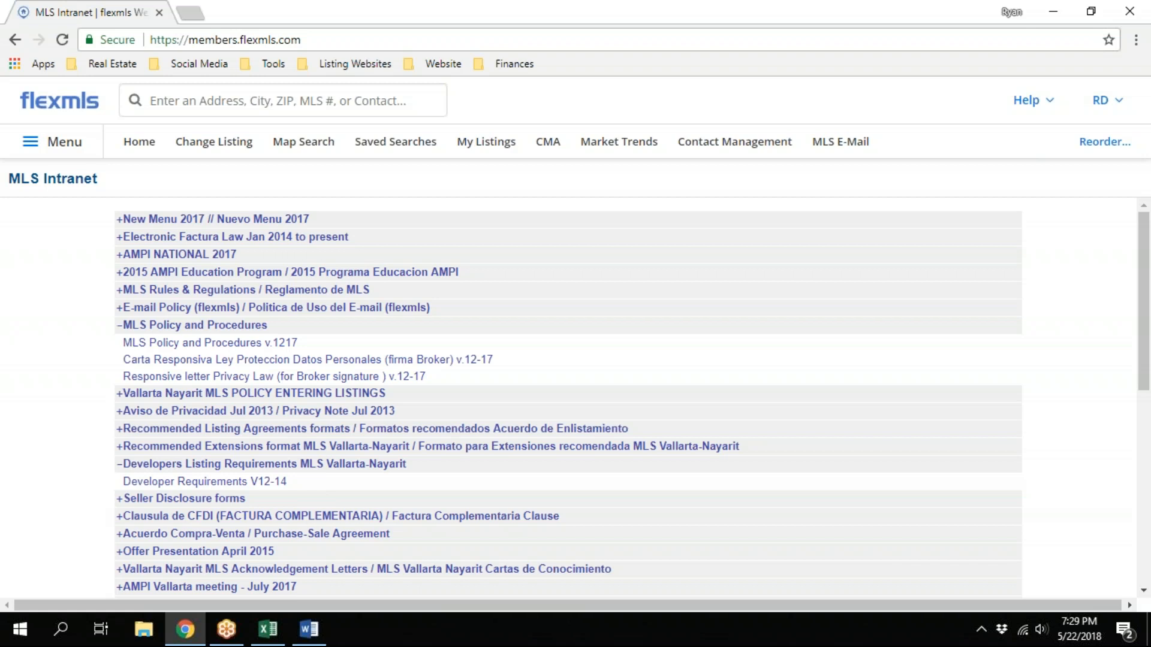
# Switch to the agent list in Excel and add the missing surname to the agent's name in cell A8
pyautogui.click(268, 630)
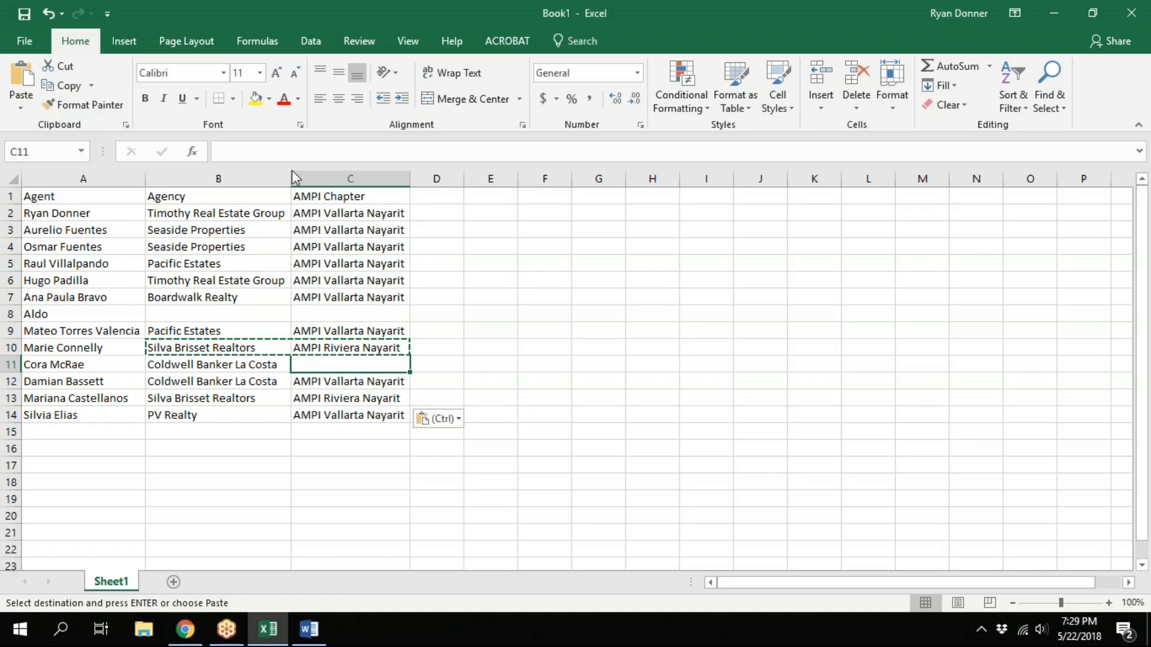
pyautogui.click(85, 309)
pyautogui.click(246, 151)
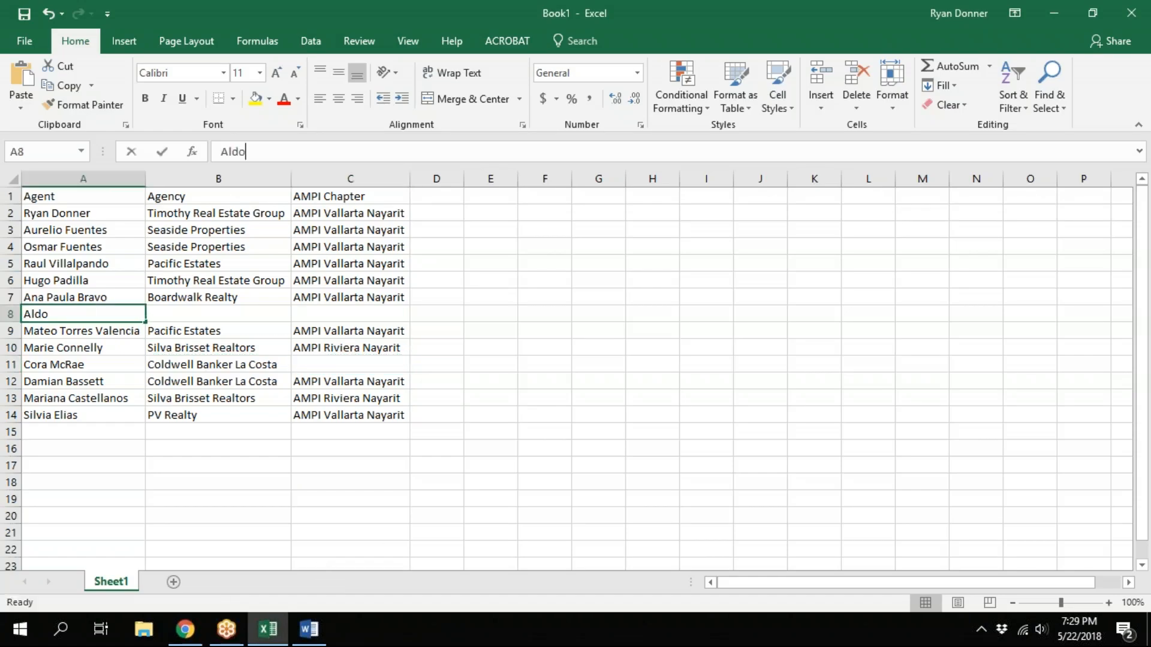
pyautogui.write('Garces')
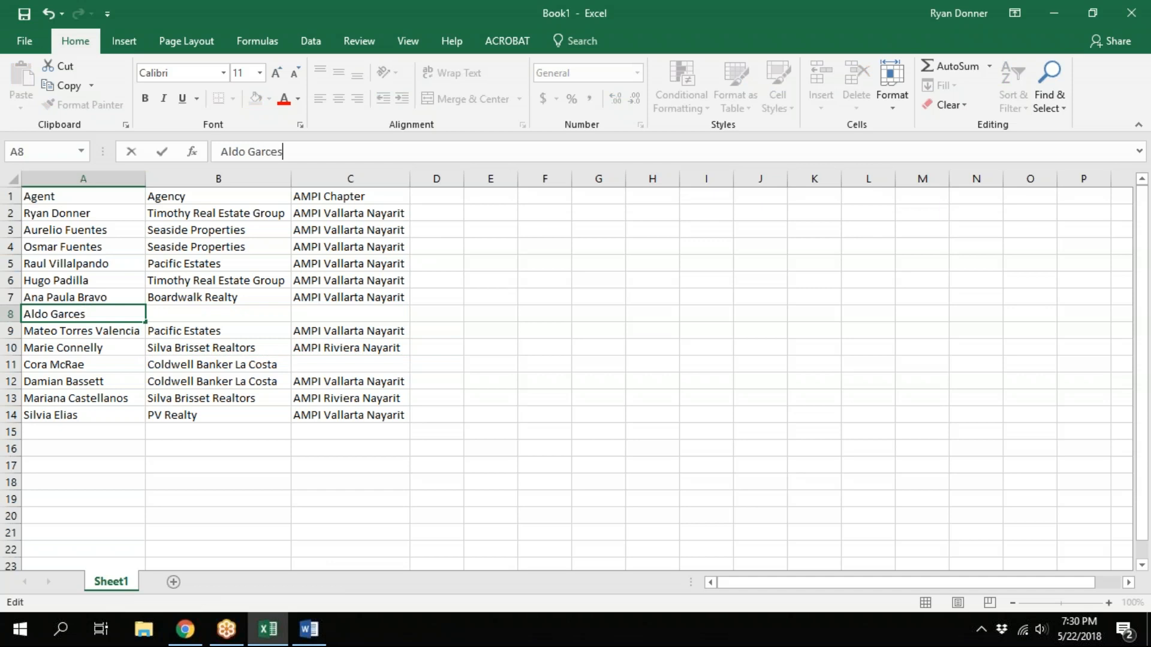